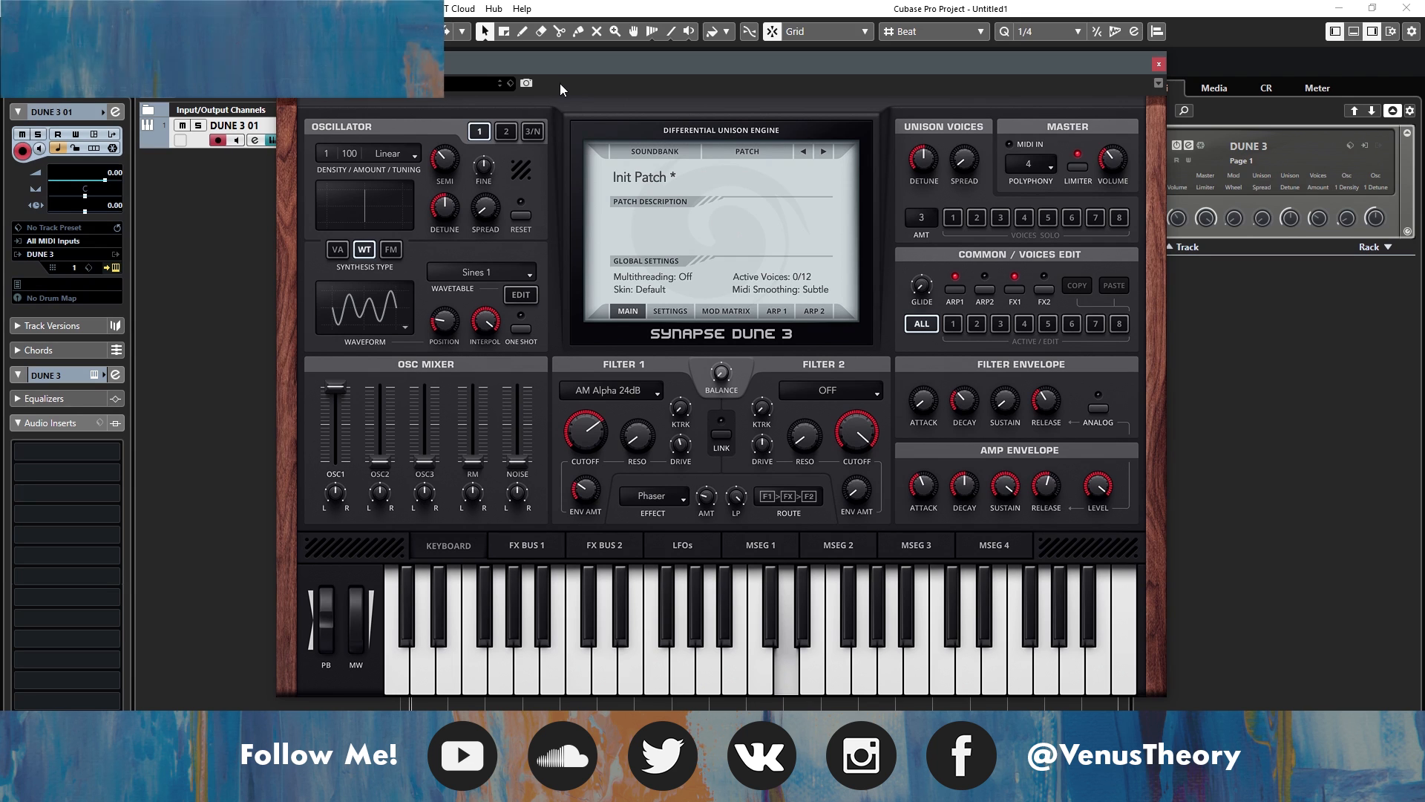
- Adjust the Filter 1 cutoff and envelope amount together with the amount of its Phaser effect
drag(571, 64, 533, 74)
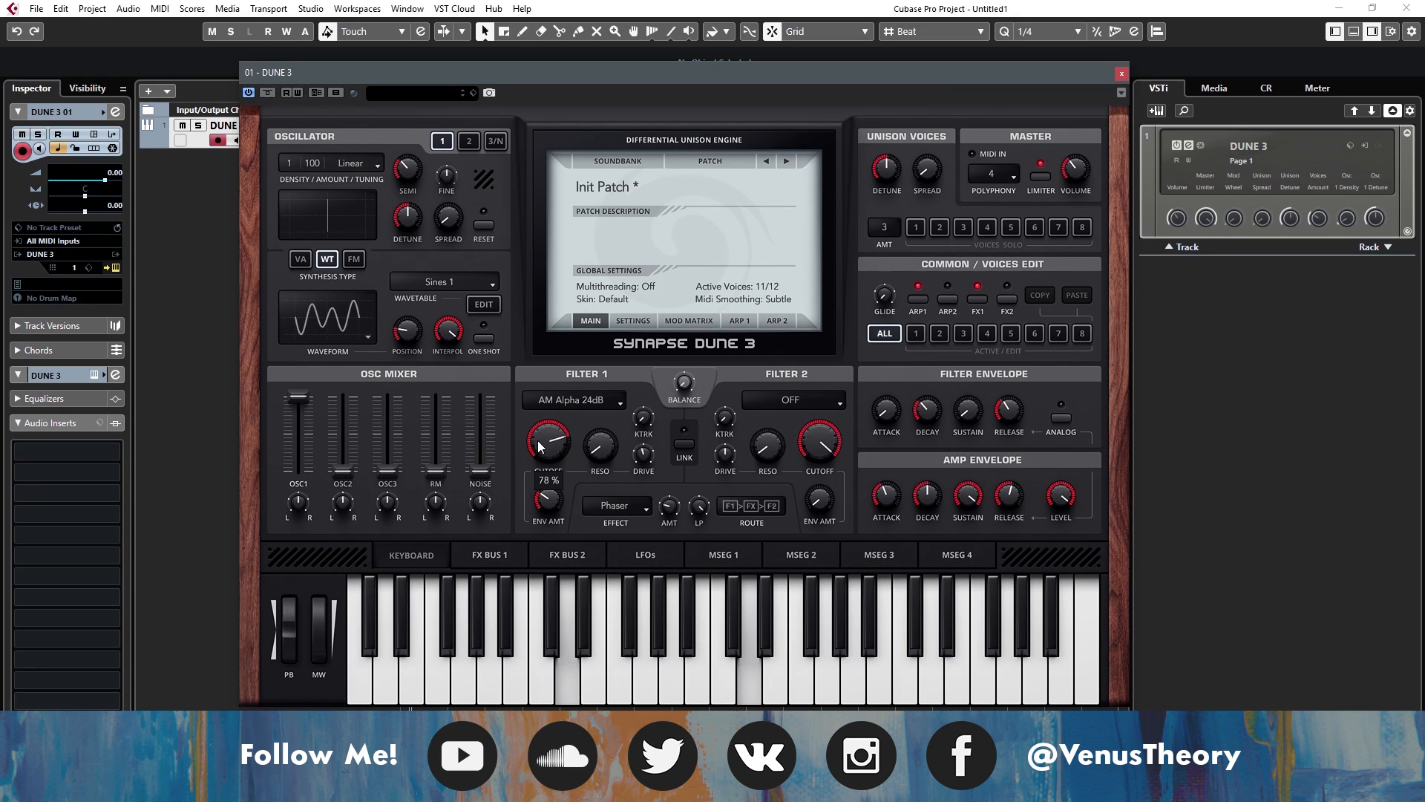
drag(538, 432, 536, 432)
mouse_move(667, 509)
mouse_down()
mouse_move(671, 425)
mouse_move(661, 508)
mouse_up()
drag(540, 433, 542, 408)
drag(669, 506, 667, 519)
drag(556, 472, 544, 478)
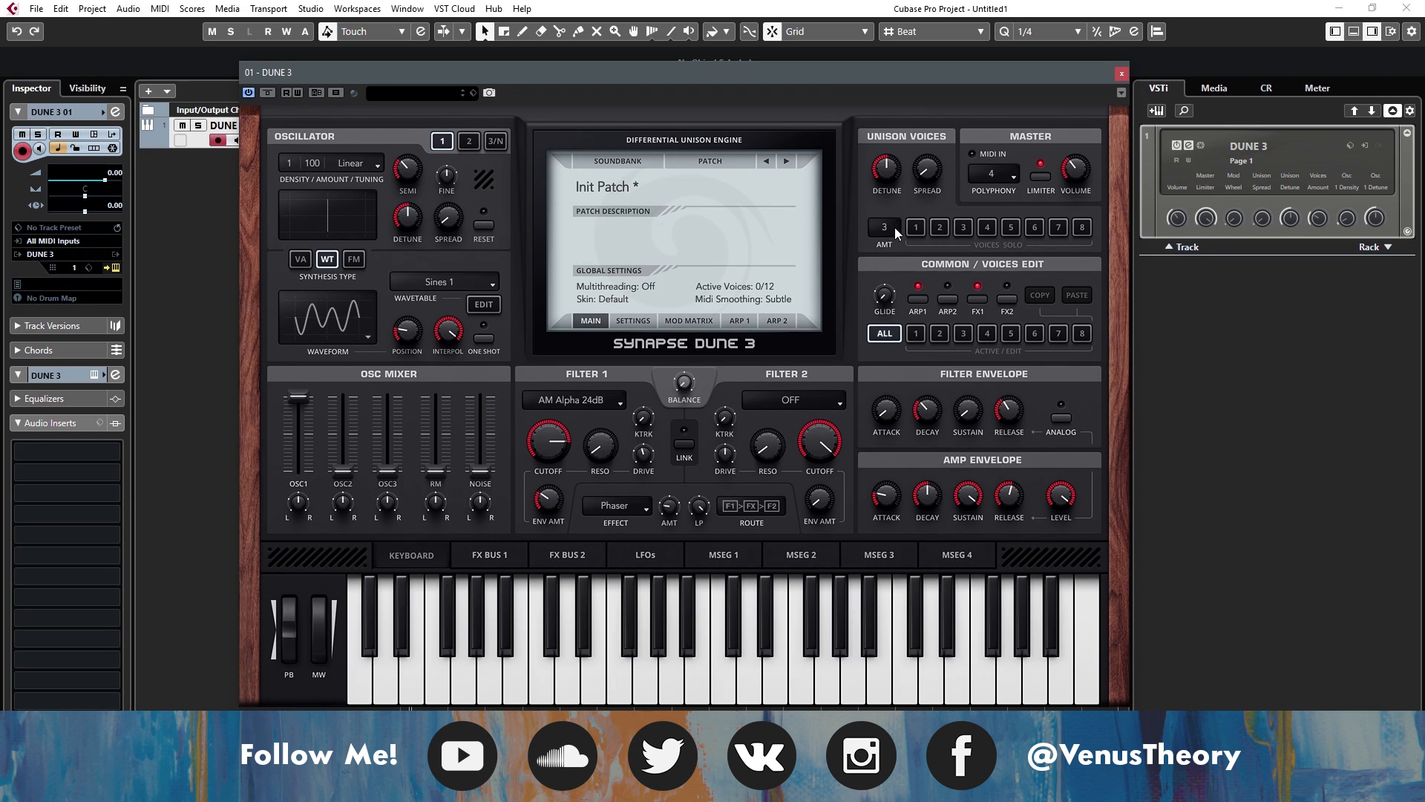
- Select voice 1 for editing and check its routing in the modulation matrix before returning to the main page
click(963, 334)
click(918, 336)
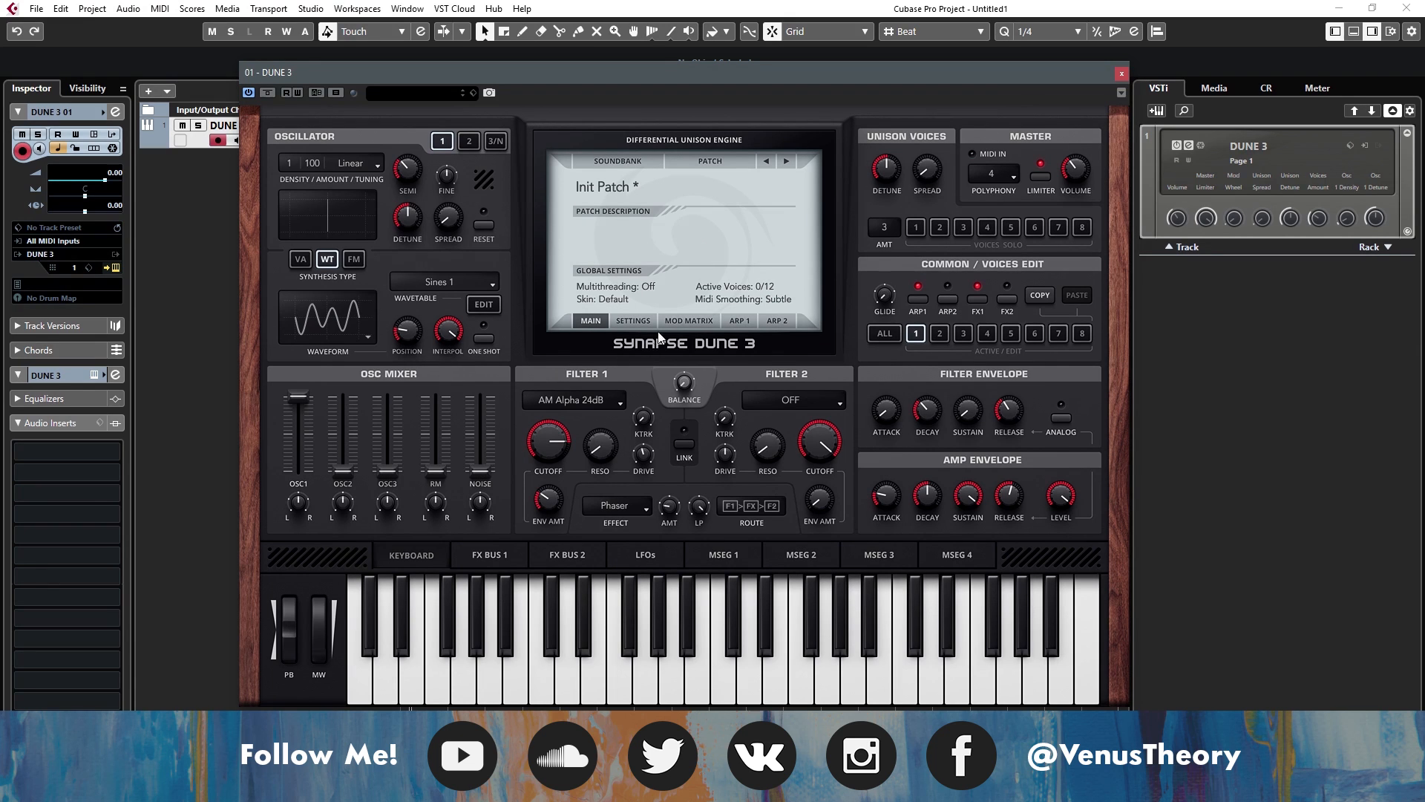
click(681, 324)
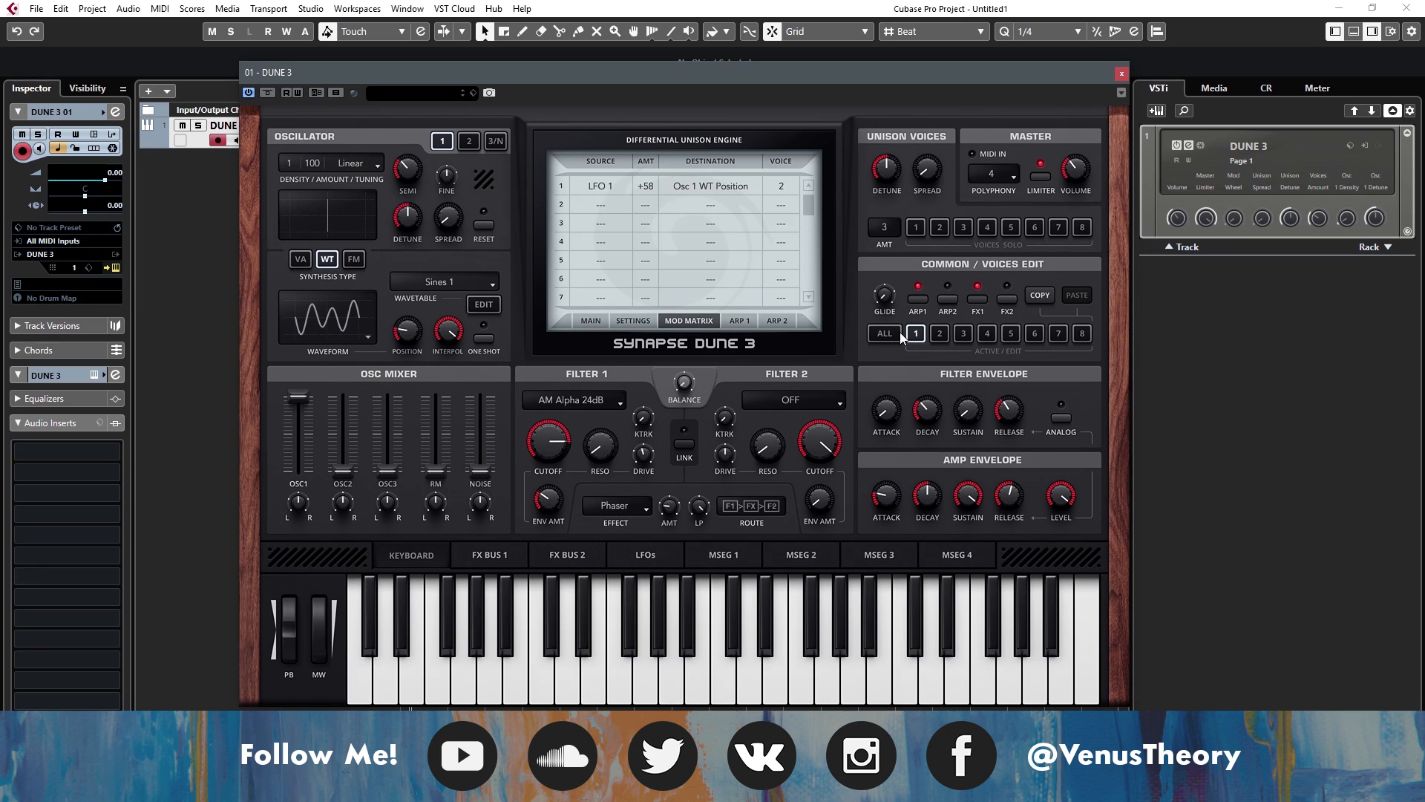
click(592, 321)
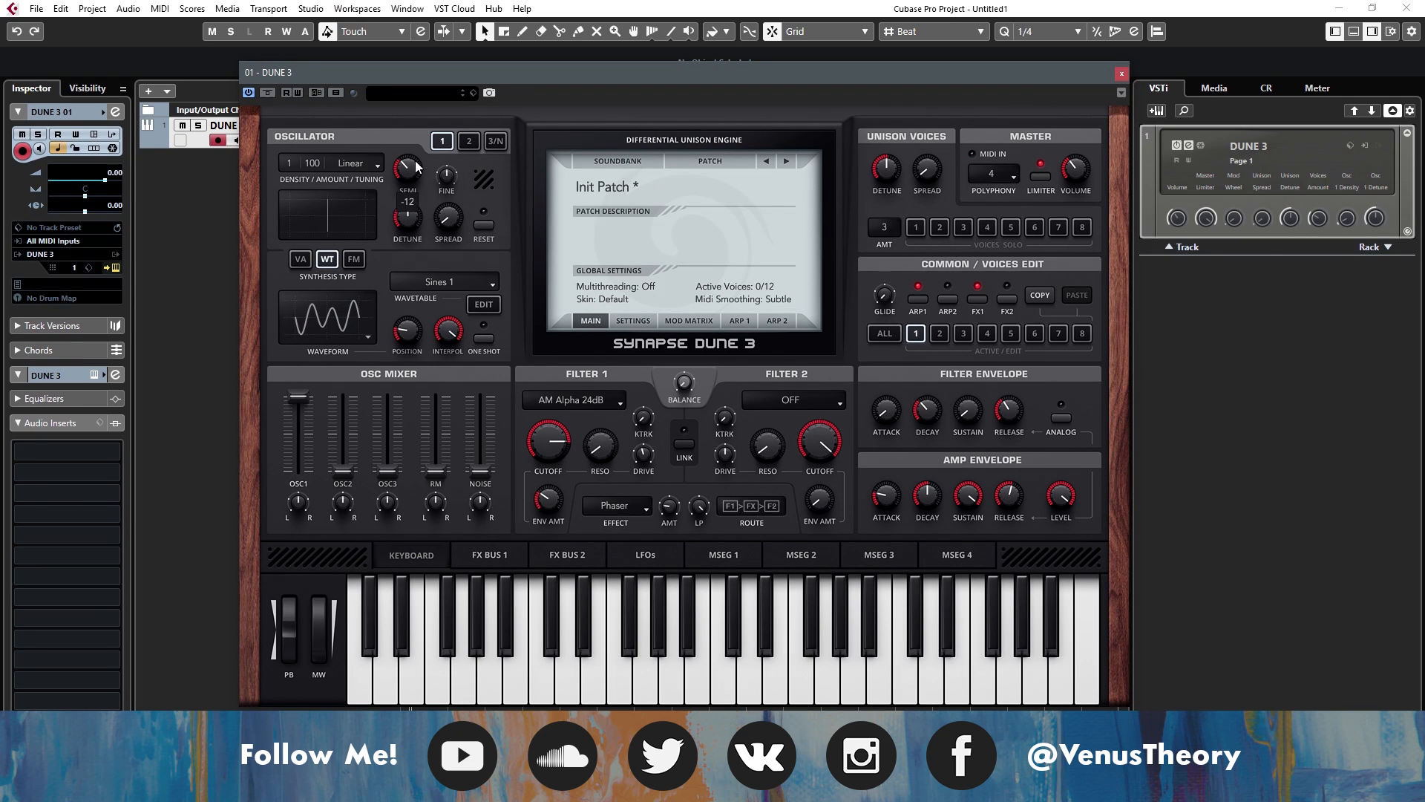
- Look through the three oscillators of voice 1 and raise the noise level slightly in the mixer
click(469, 141)
click(492, 144)
click(474, 141)
click(447, 141)
click(472, 140)
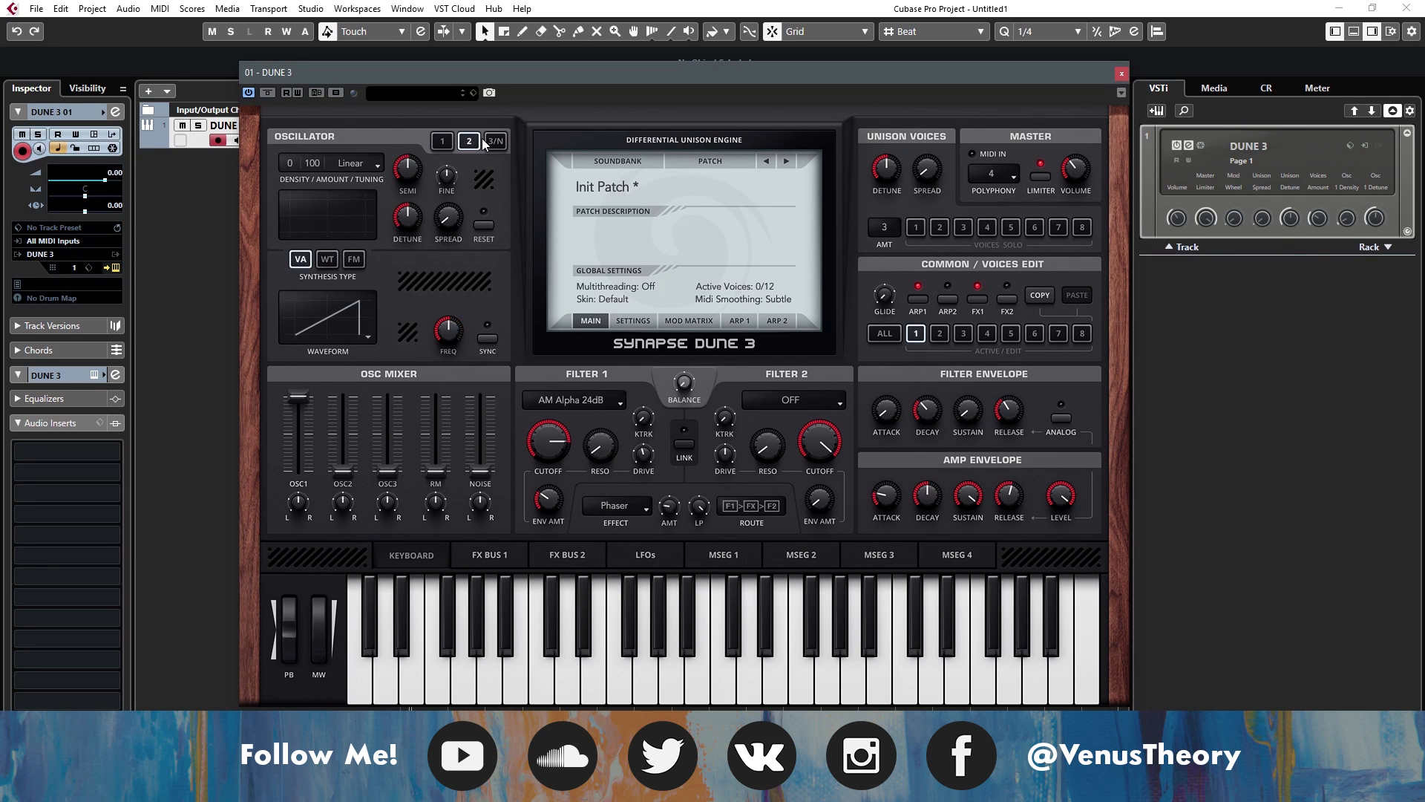
click(488, 143)
drag(489, 468, 487, 463)
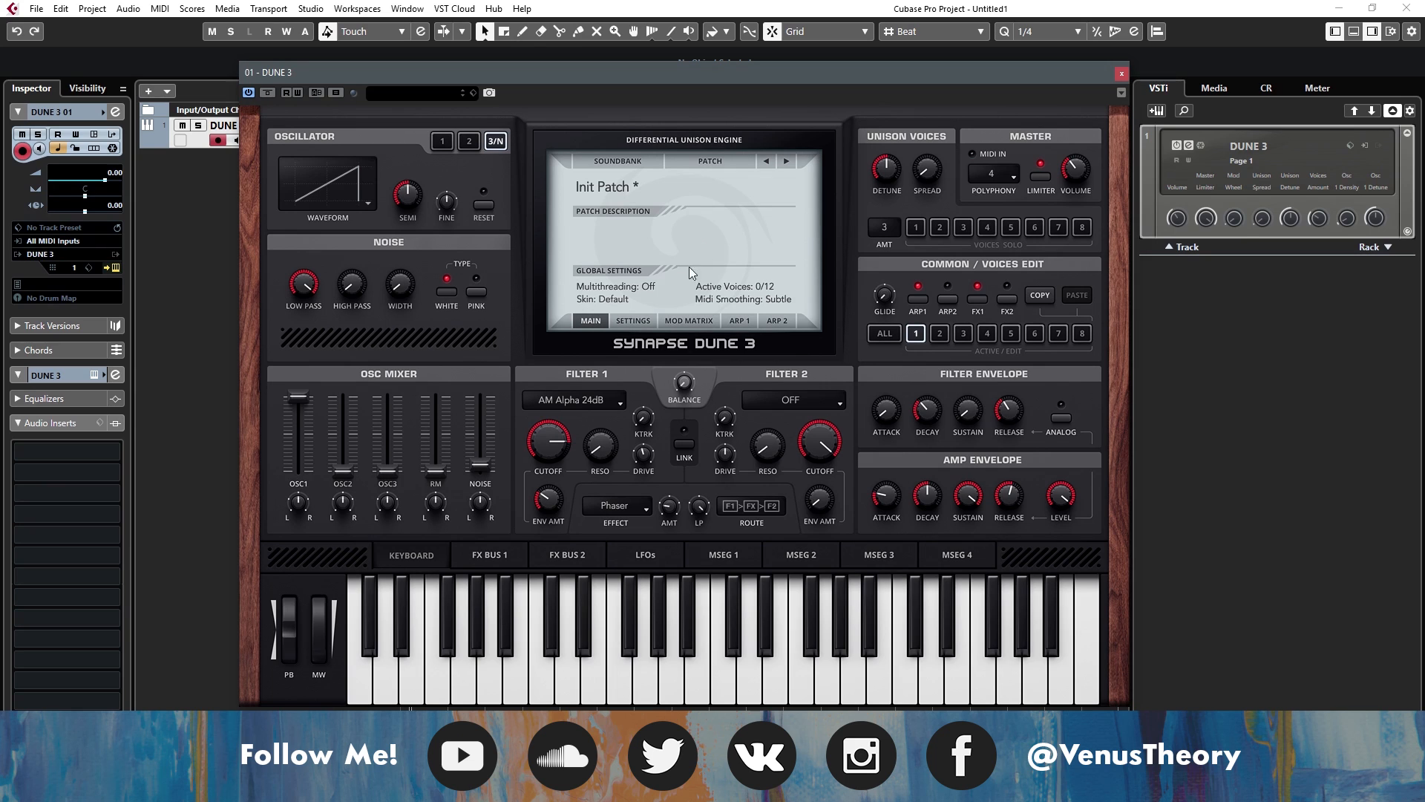
click(442, 141)
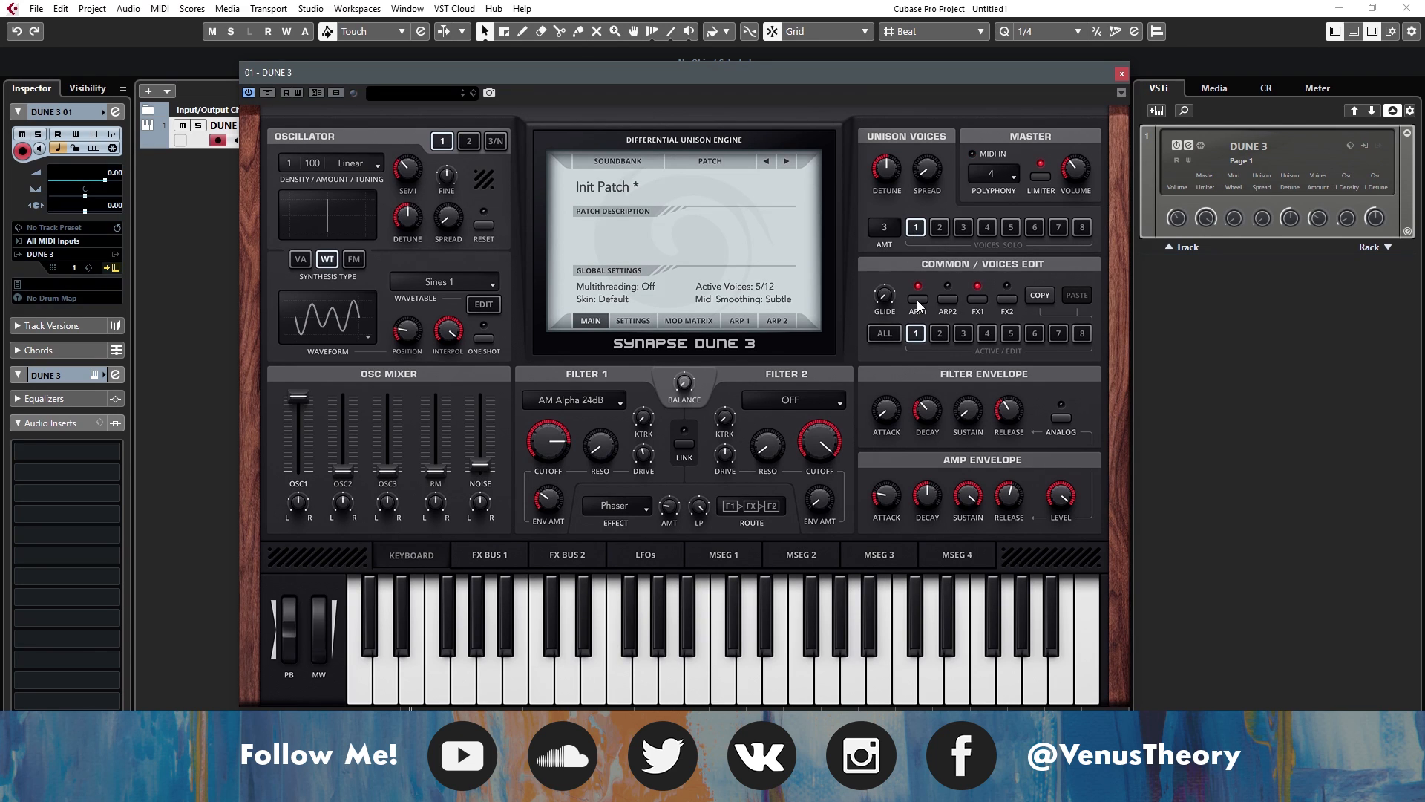
- Show the first arpeggiator's step sequence and raise the amp envelope attack of voice 1
click(739, 320)
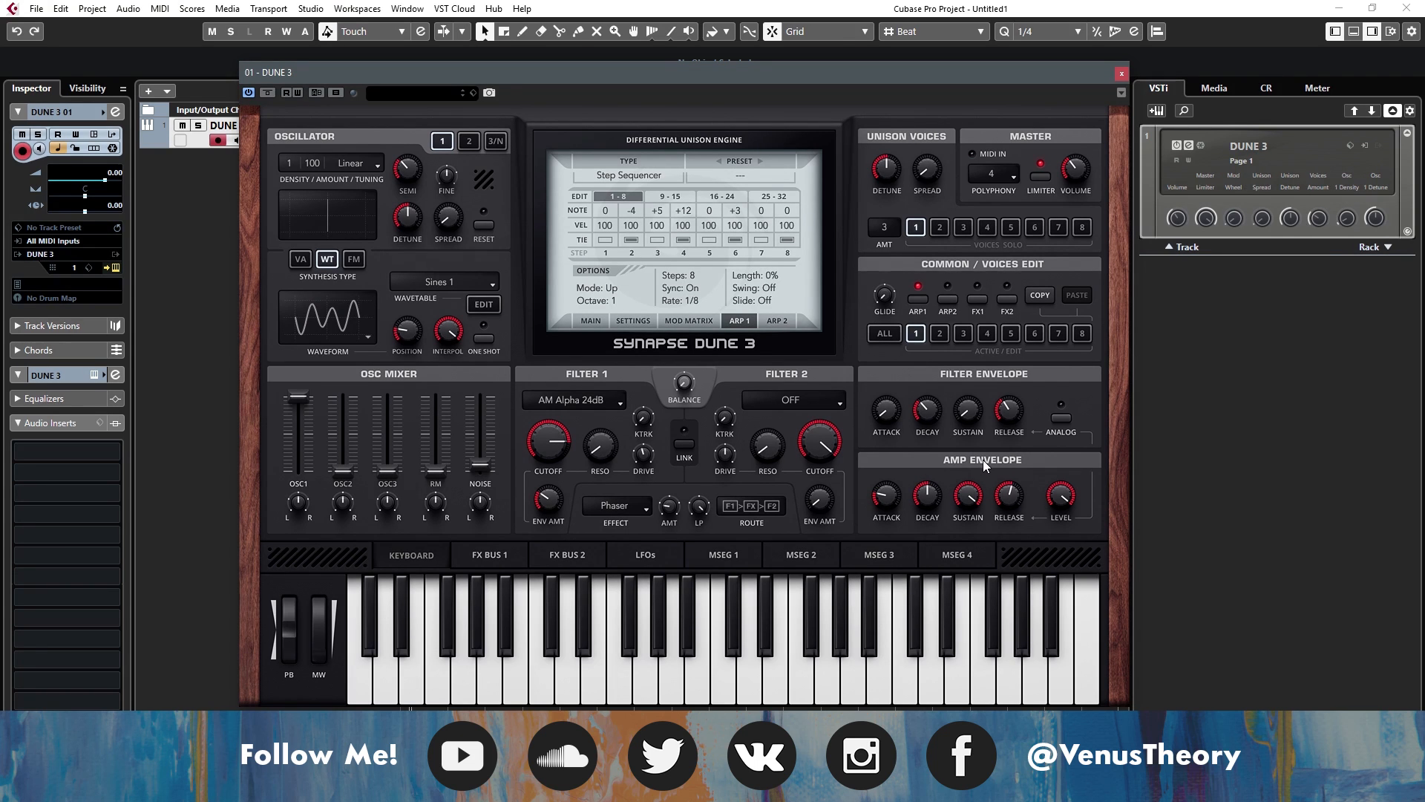
mouse_move(893, 491)
drag(896, 477, 897, 455)
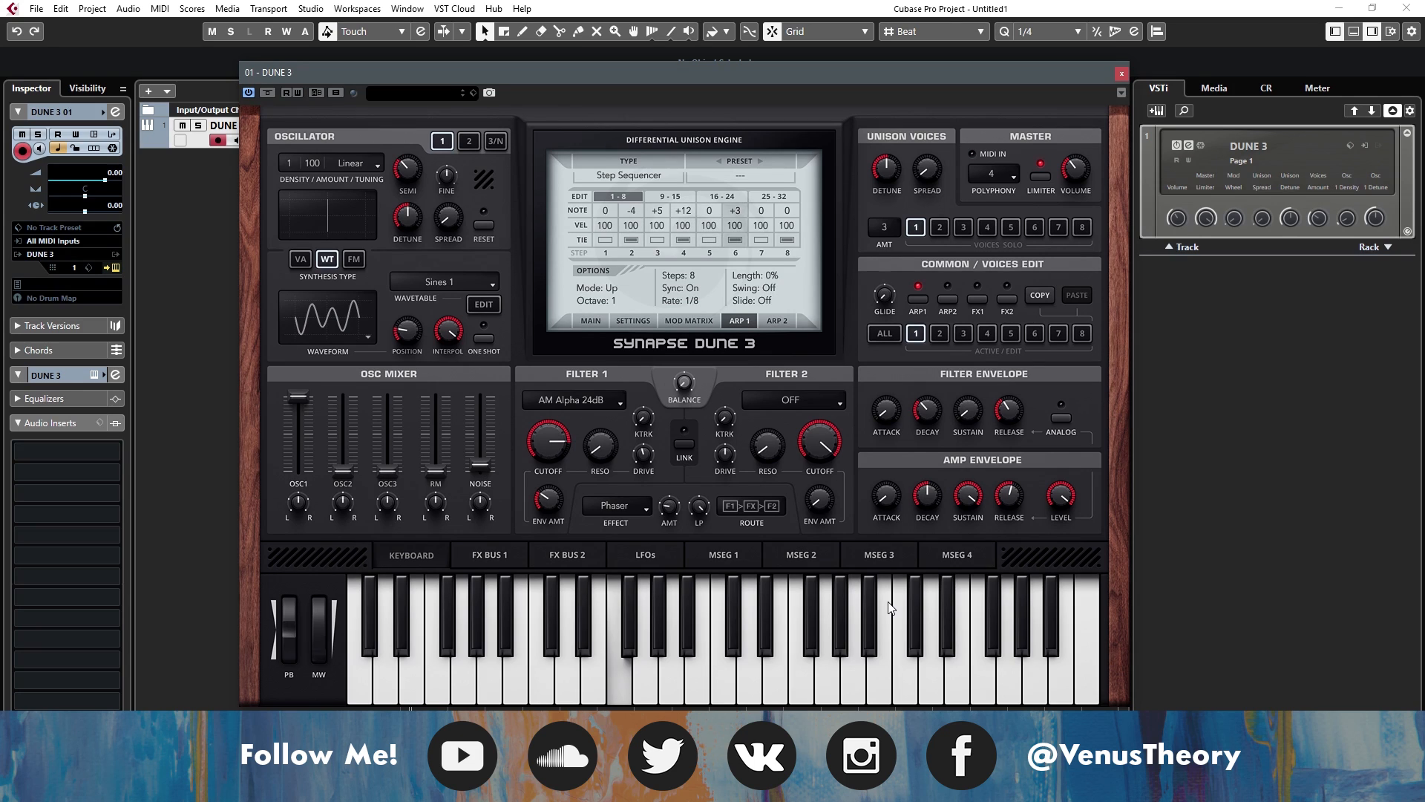
drag(888, 495, 883, 440)
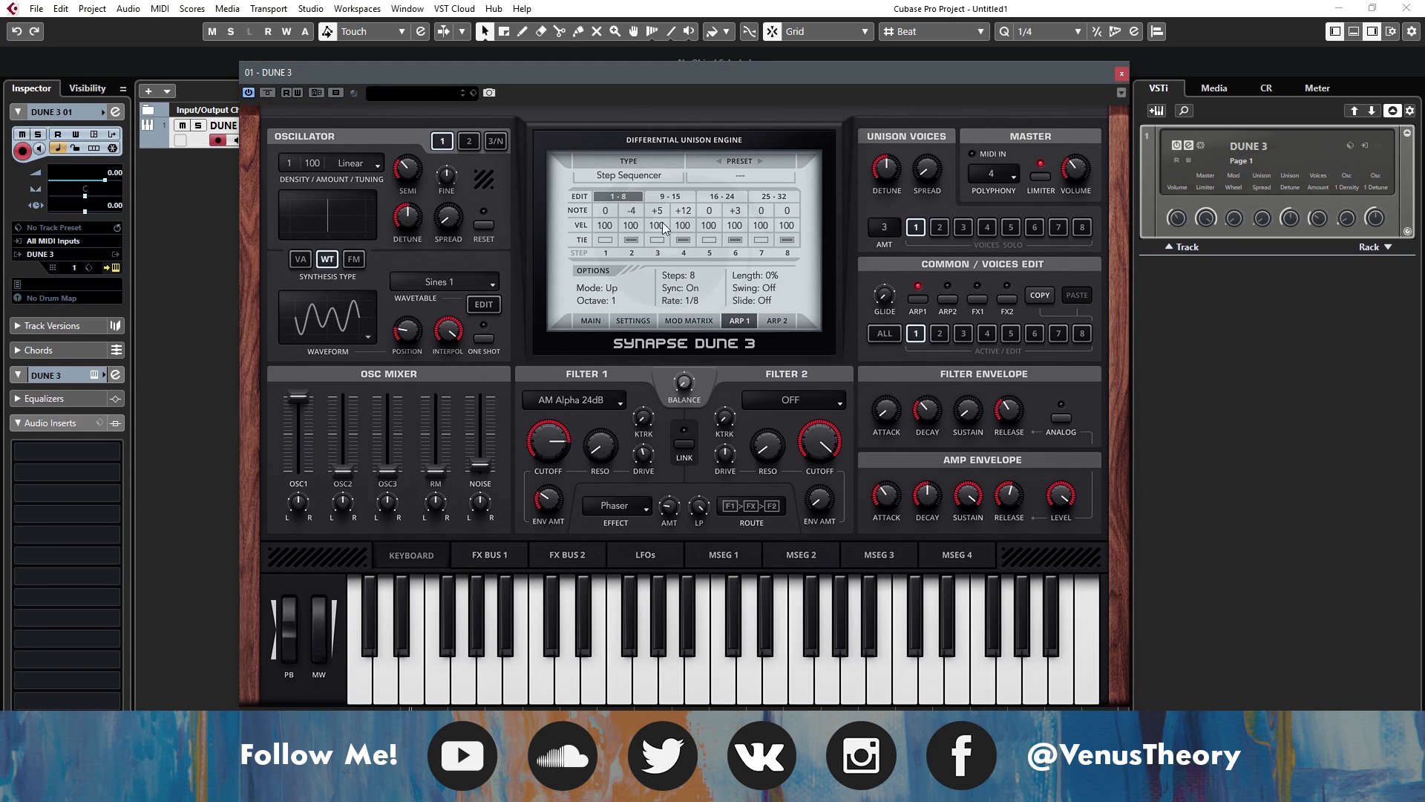
- Select voice 2 for editing and look through the wavetable list of its second oscillator
click(941, 332)
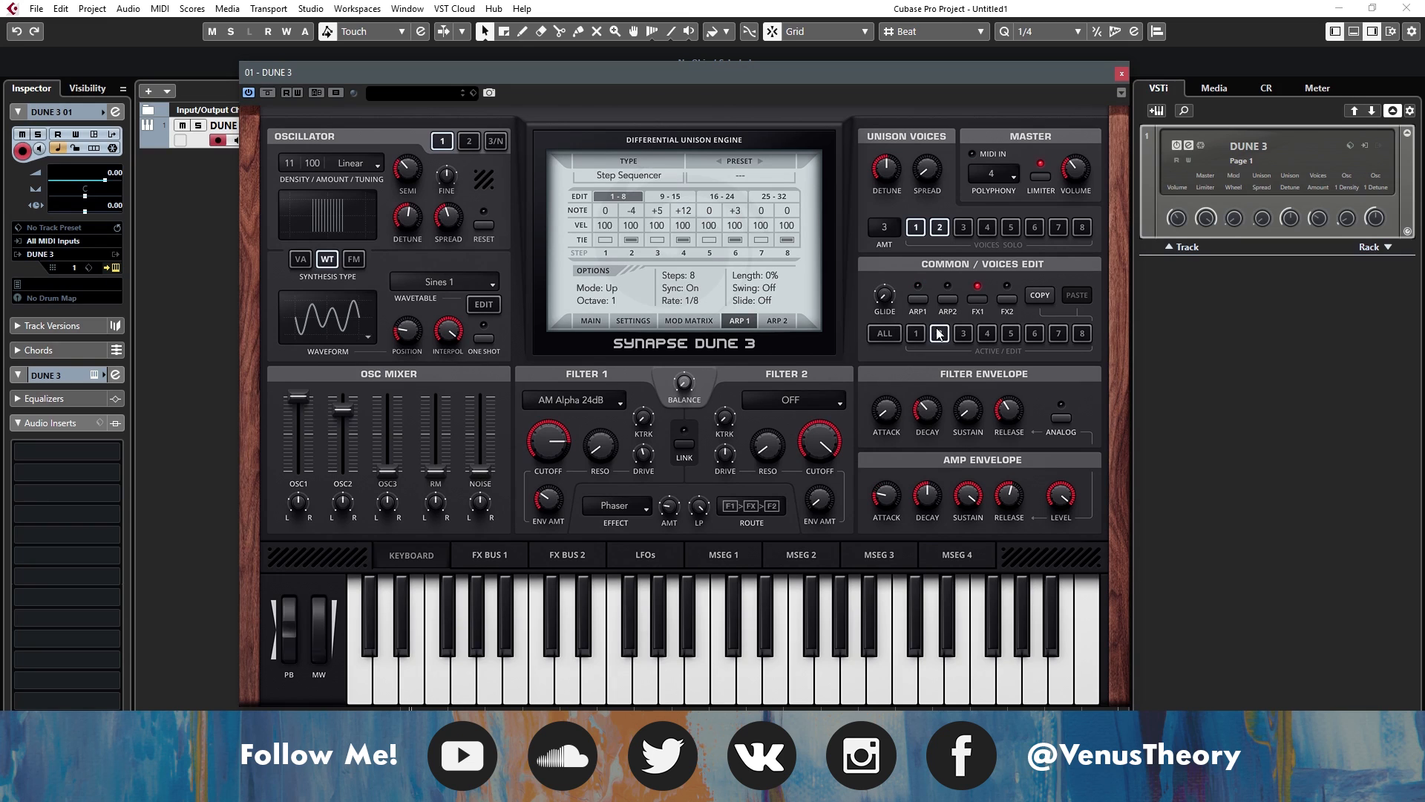
click(604, 322)
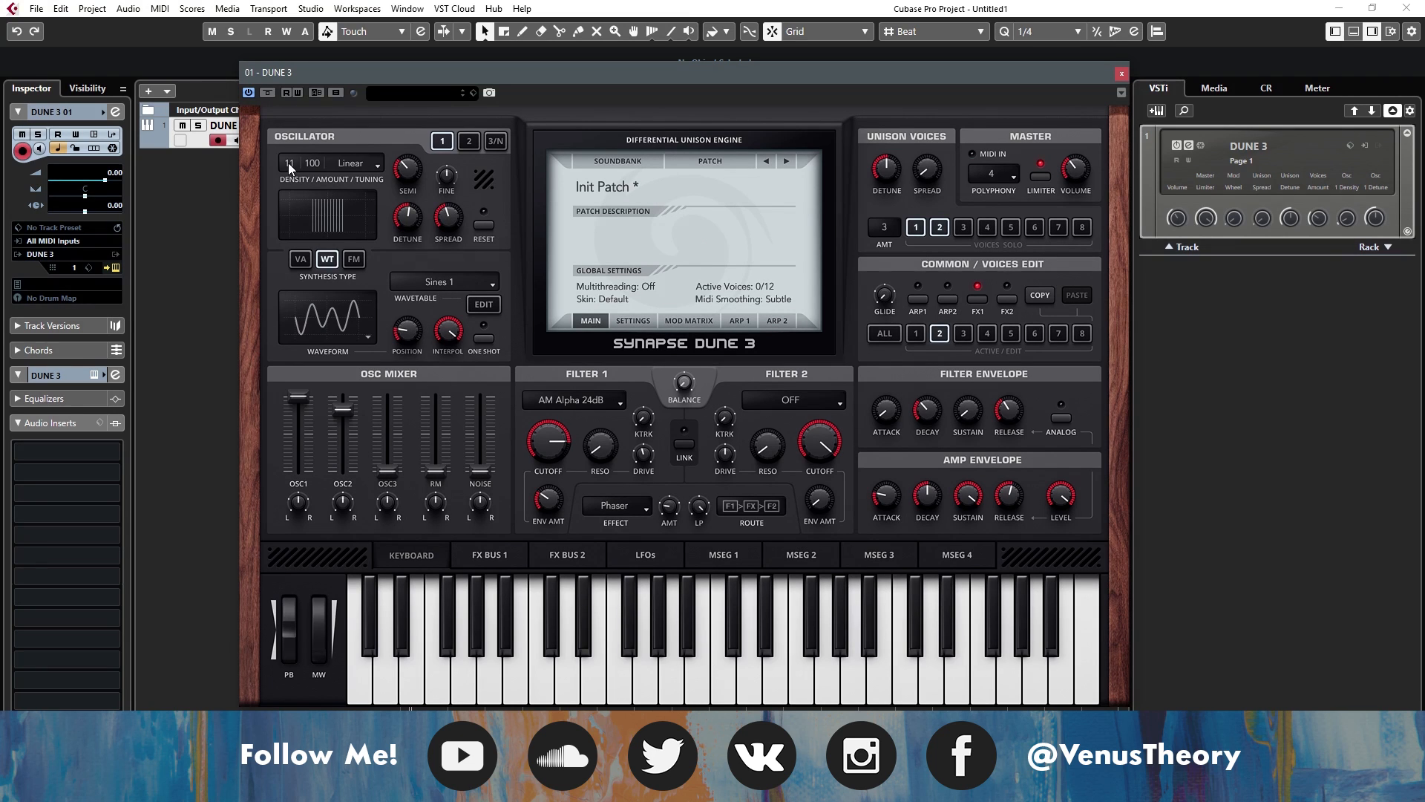
click(460, 145)
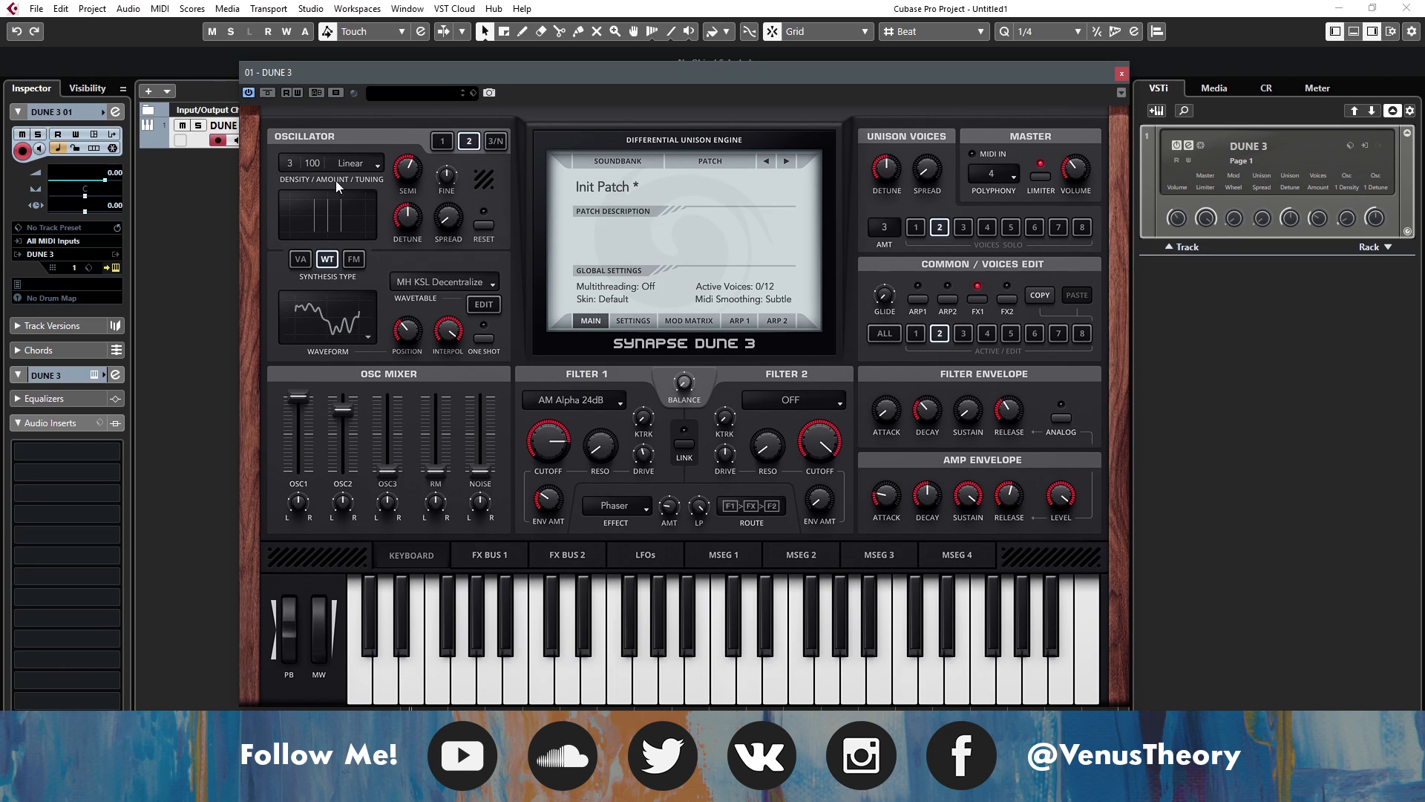
click(435, 288)
click(459, 384)
- Set the unison tuning of voice 2's first oscillator to SWARM, then show its second oscillator
click(443, 140)
click(362, 165)
click(374, 325)
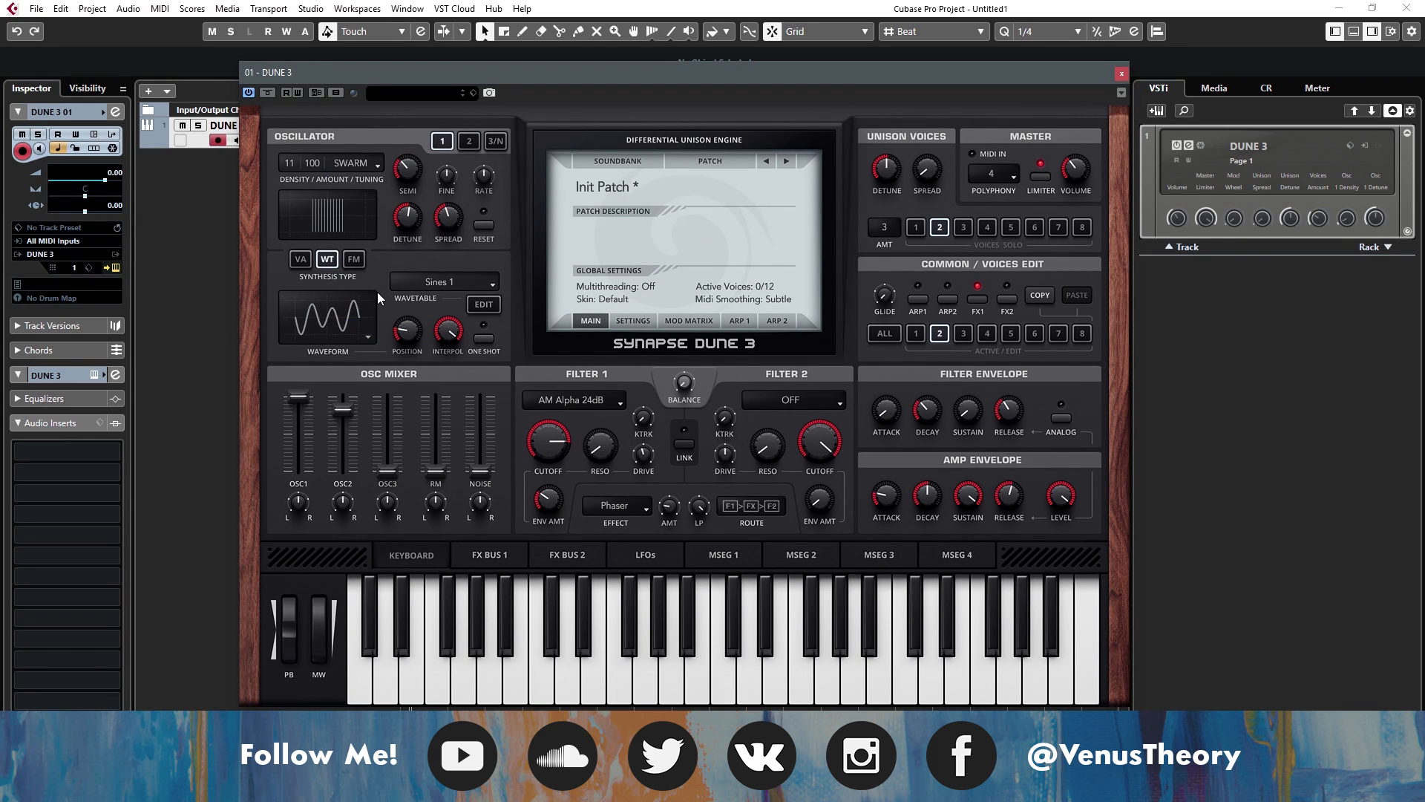
click(351, 165)
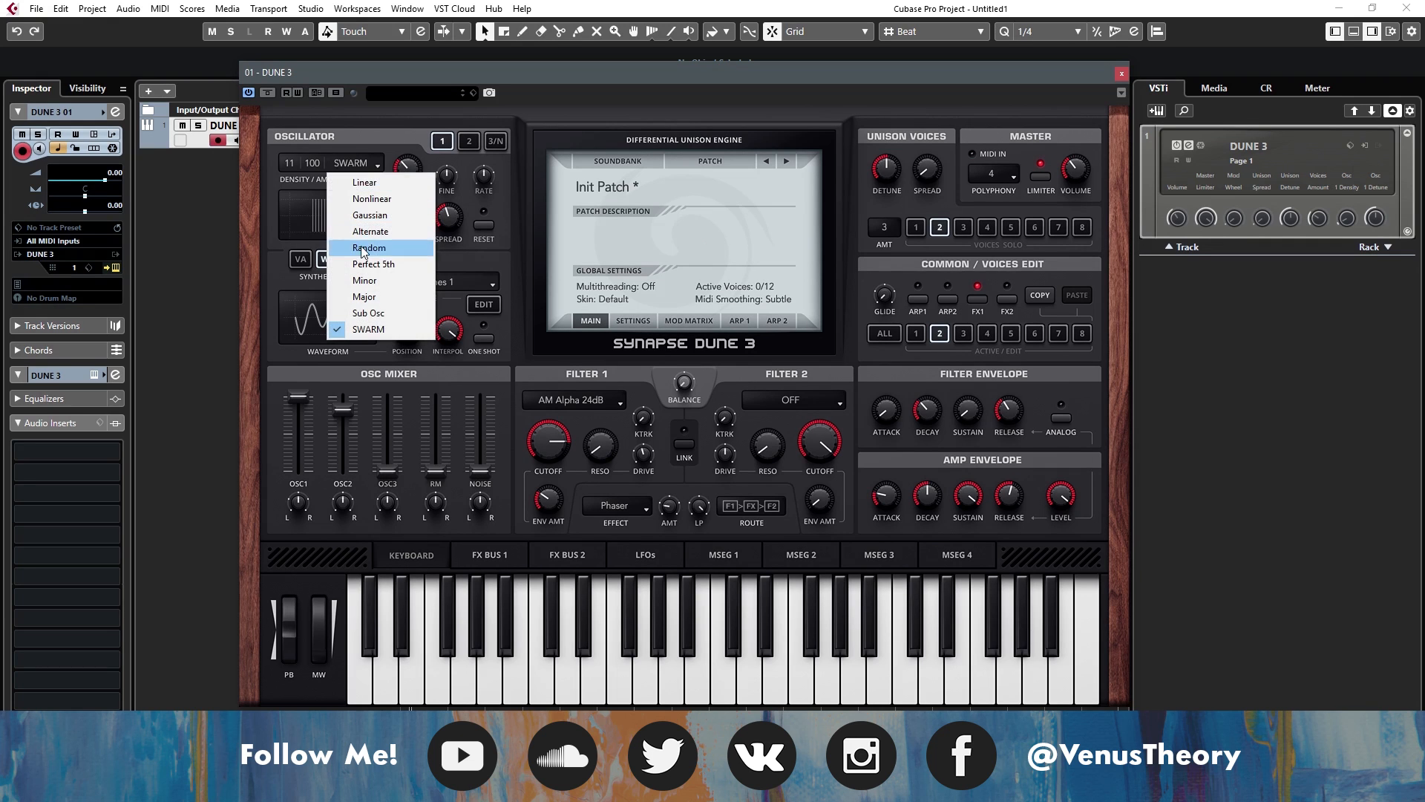
click(382, 140)
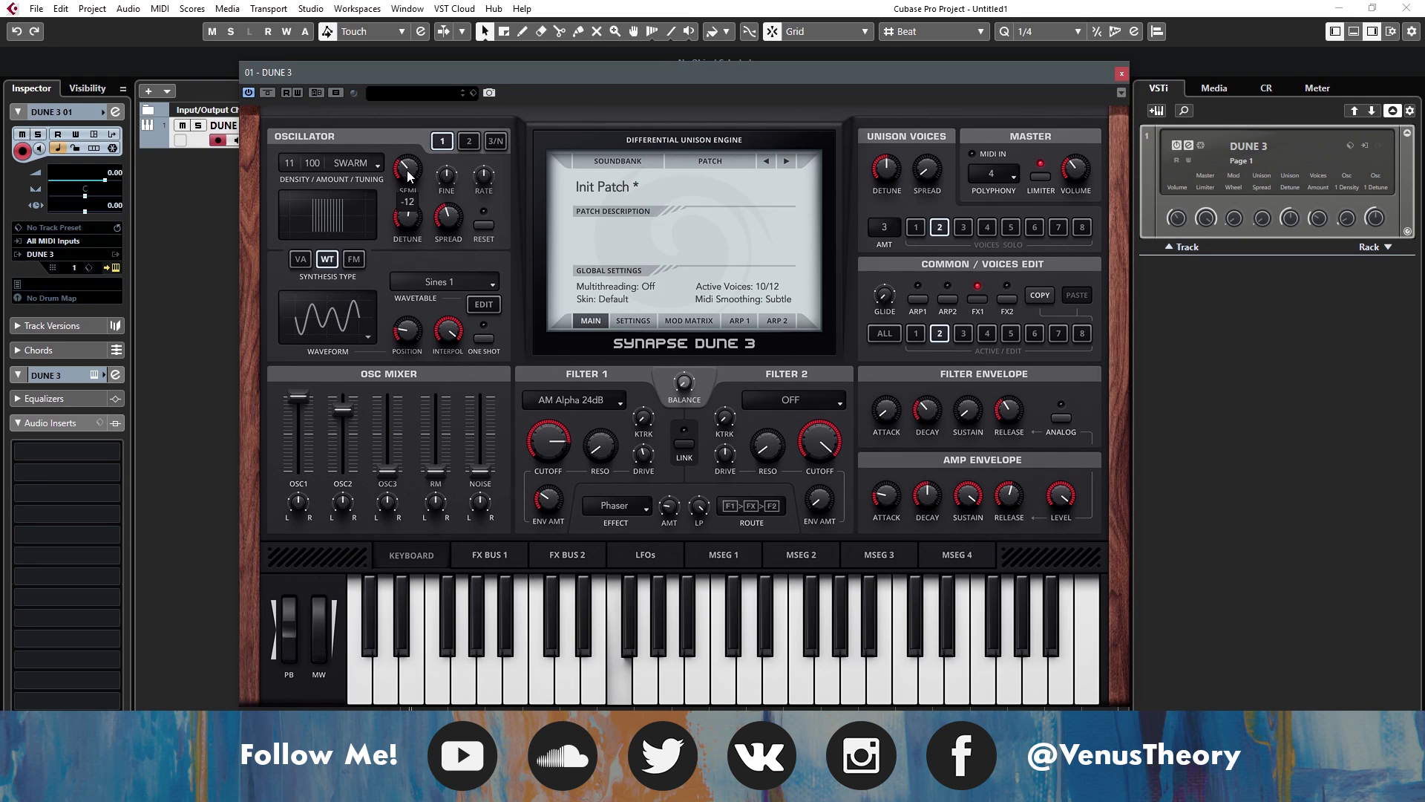
click(469, 140)
mouse_move(414, 173)
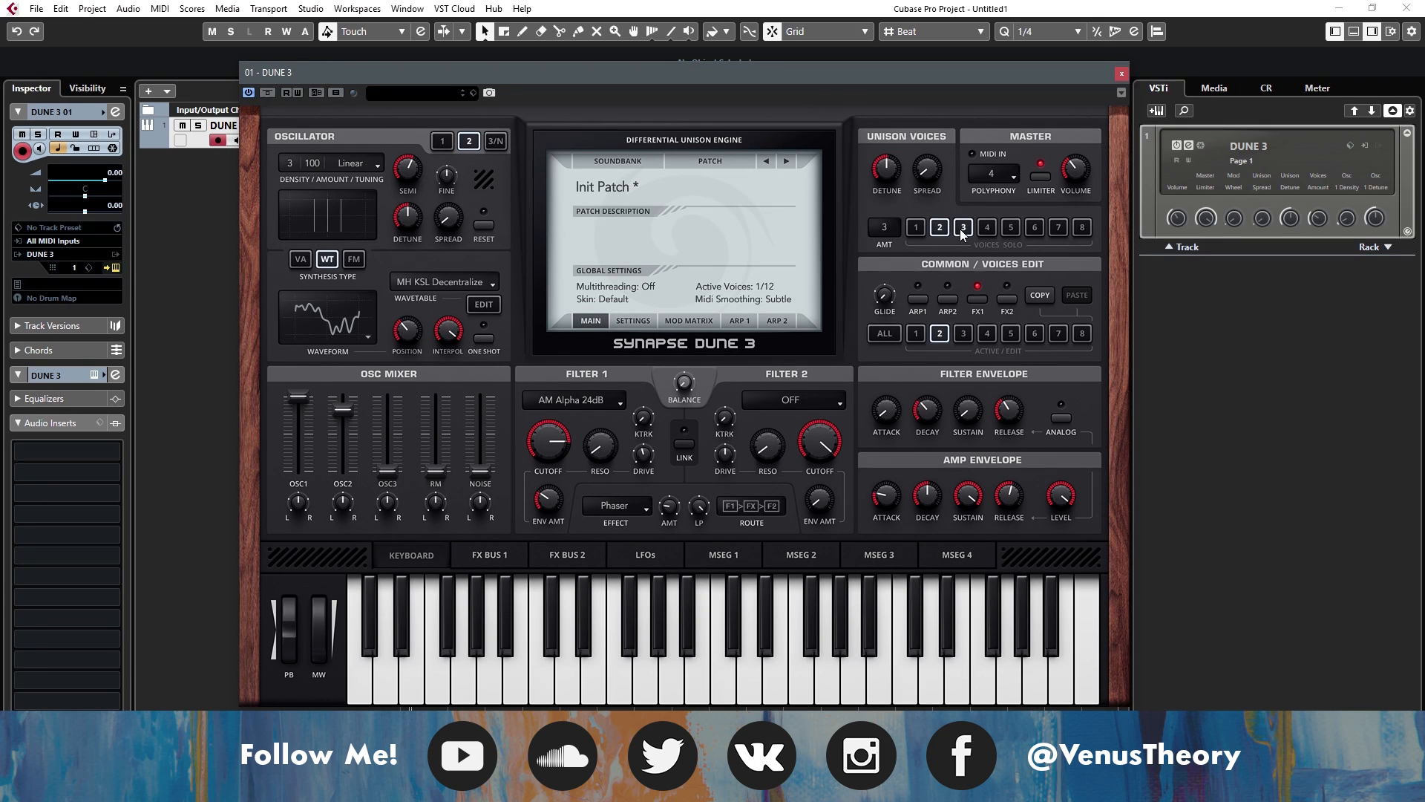
- Select voice 3 for editing and examine the second arpeggiator's step sequence and the voice's first oscillator
click(962, 333)
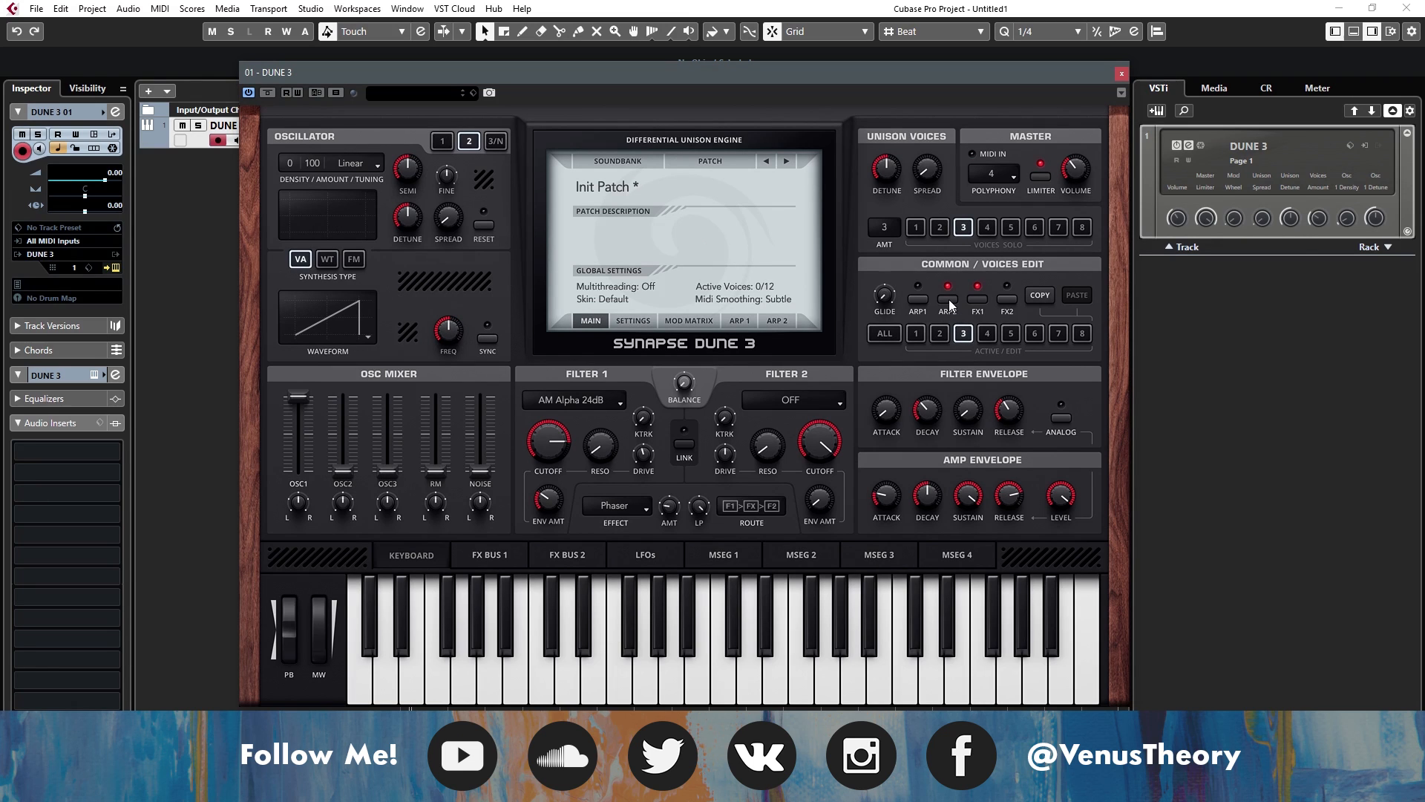
click(776, 322)
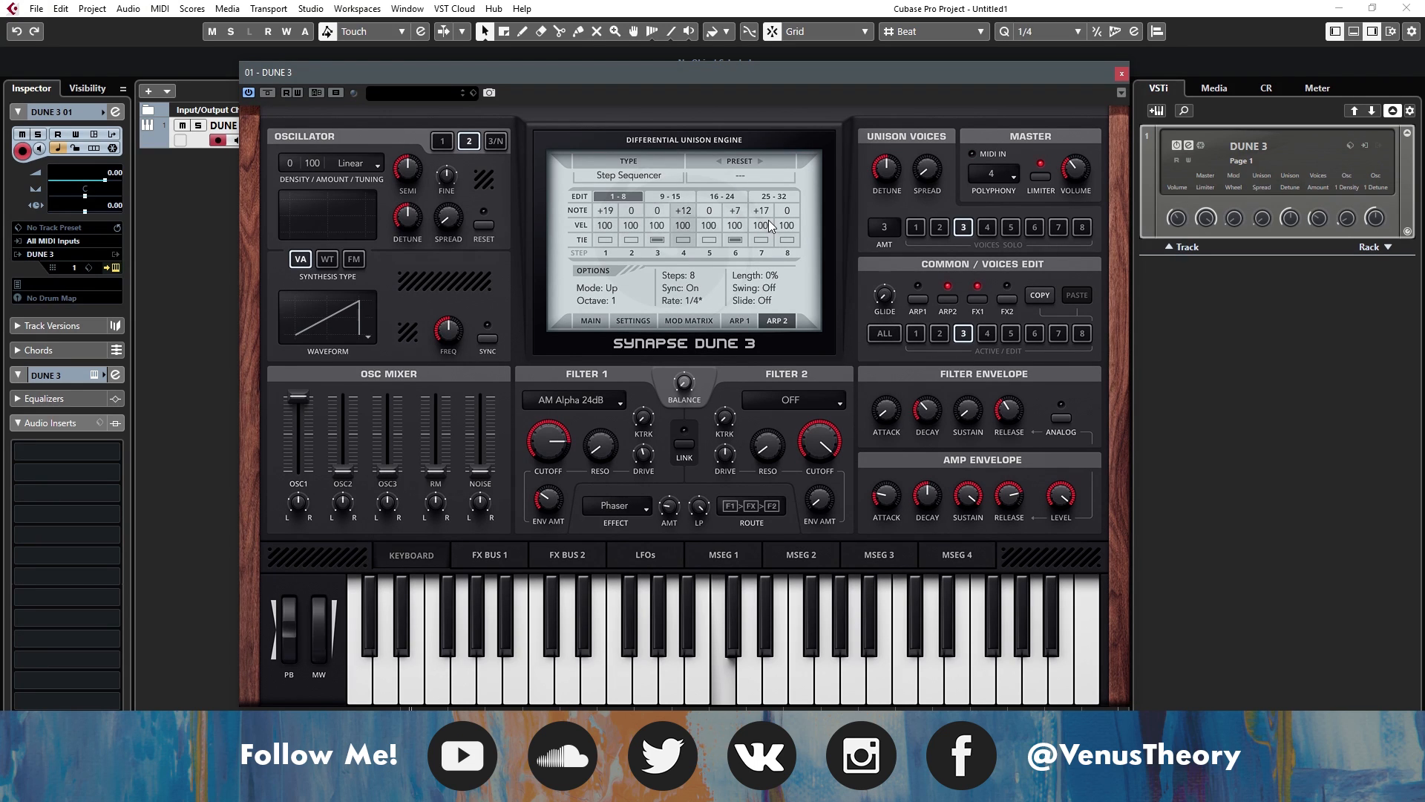
click(442, 141)
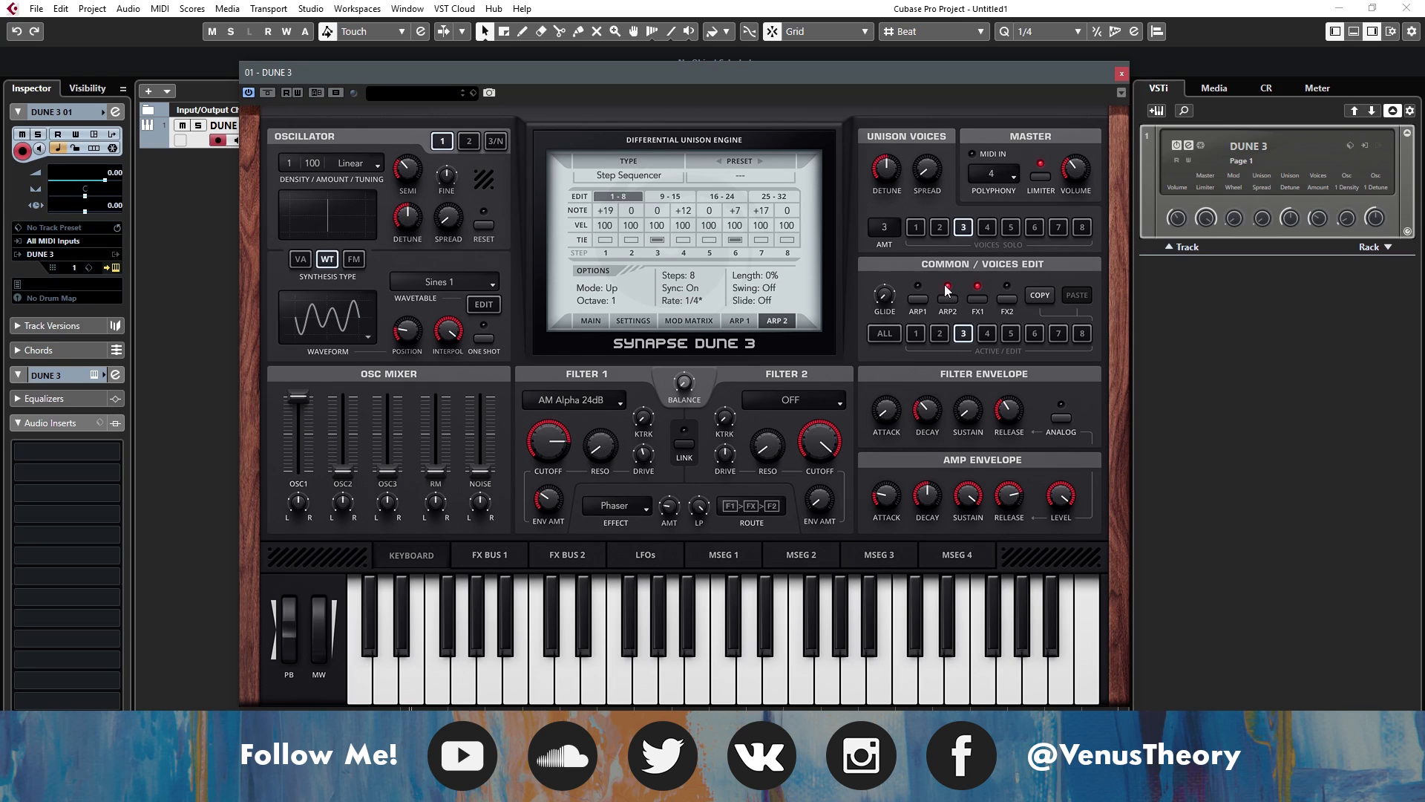
- Select voice 1, look through the Filter 1 types with AM Alpha 24dB chosen, and display the FX Bus 1 effects
click(916, 333)
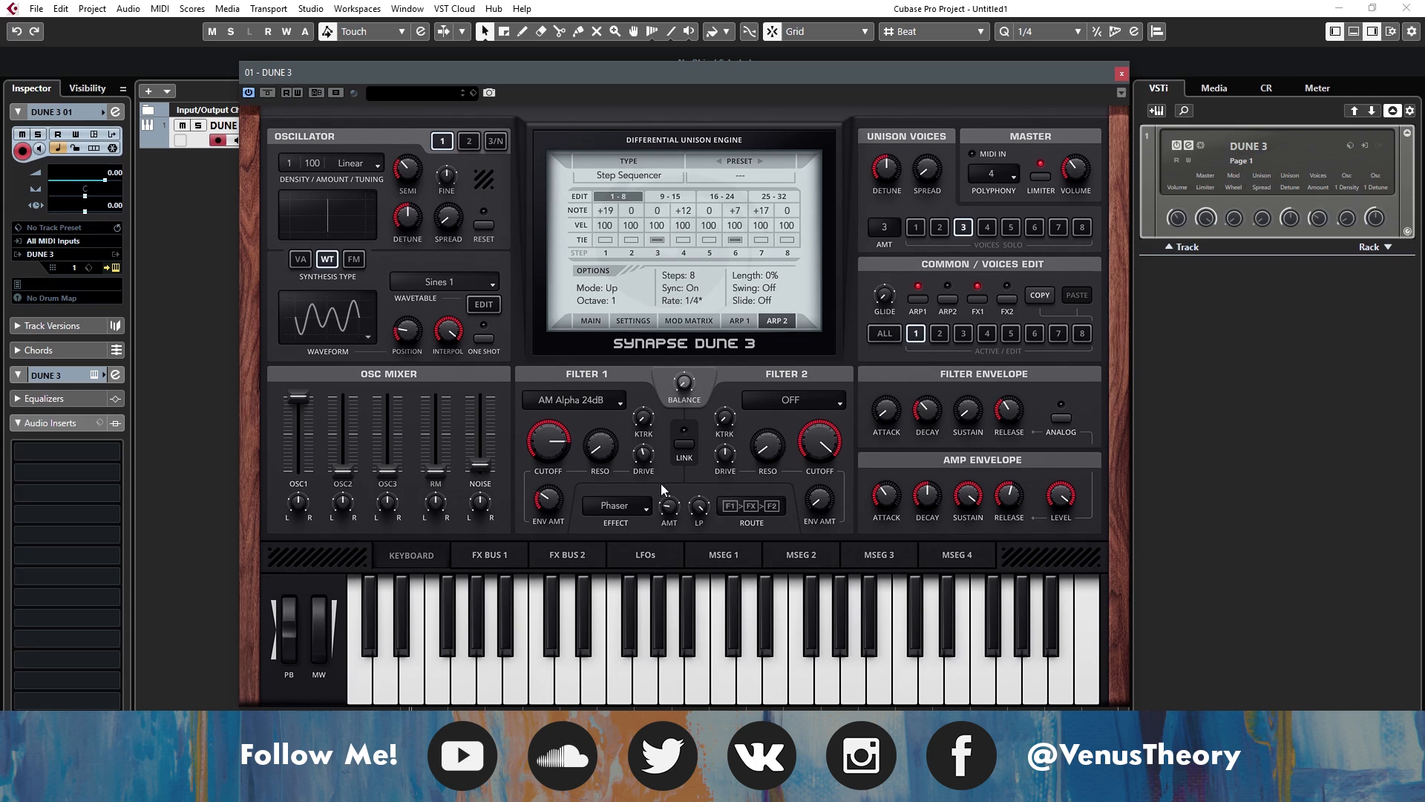
click(585, 399)
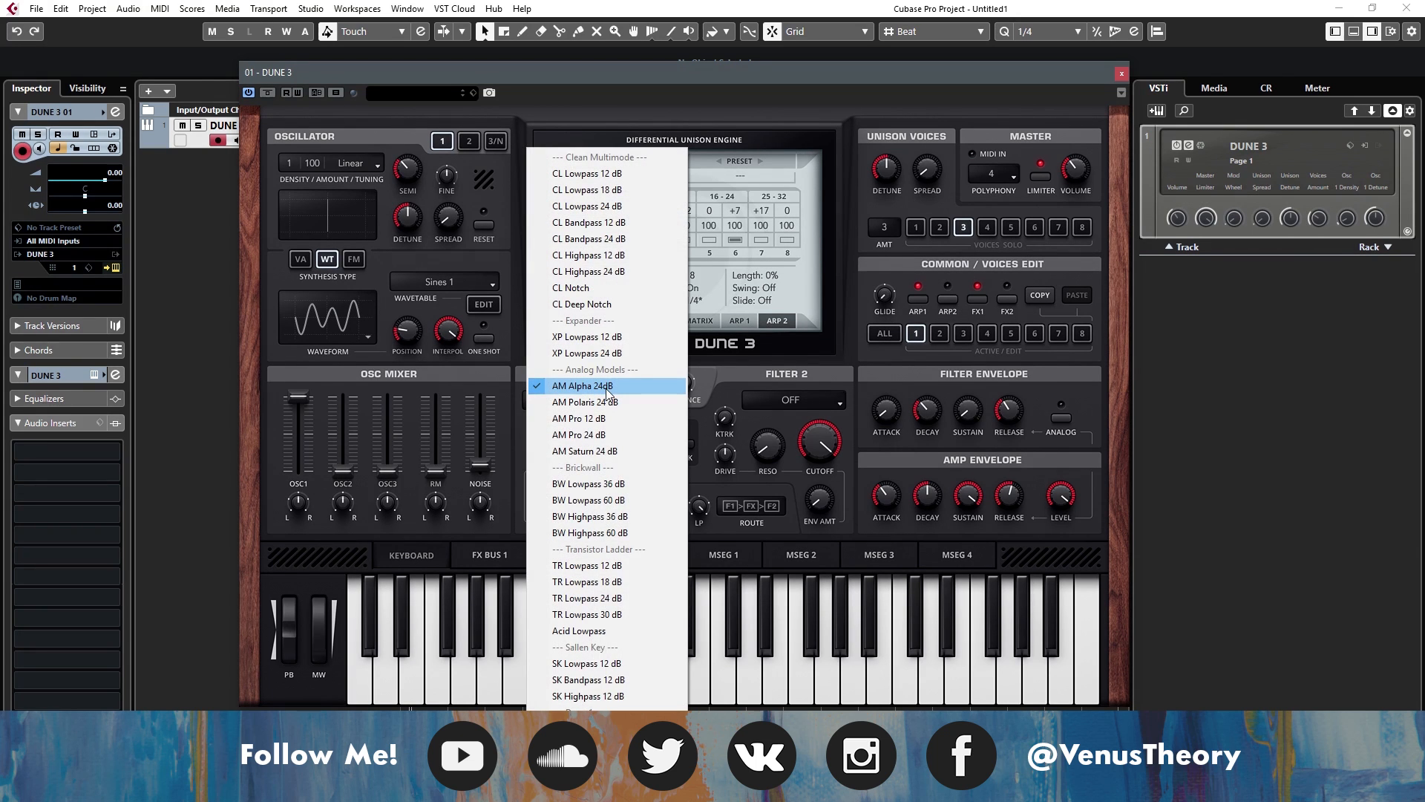
click(607, 387)
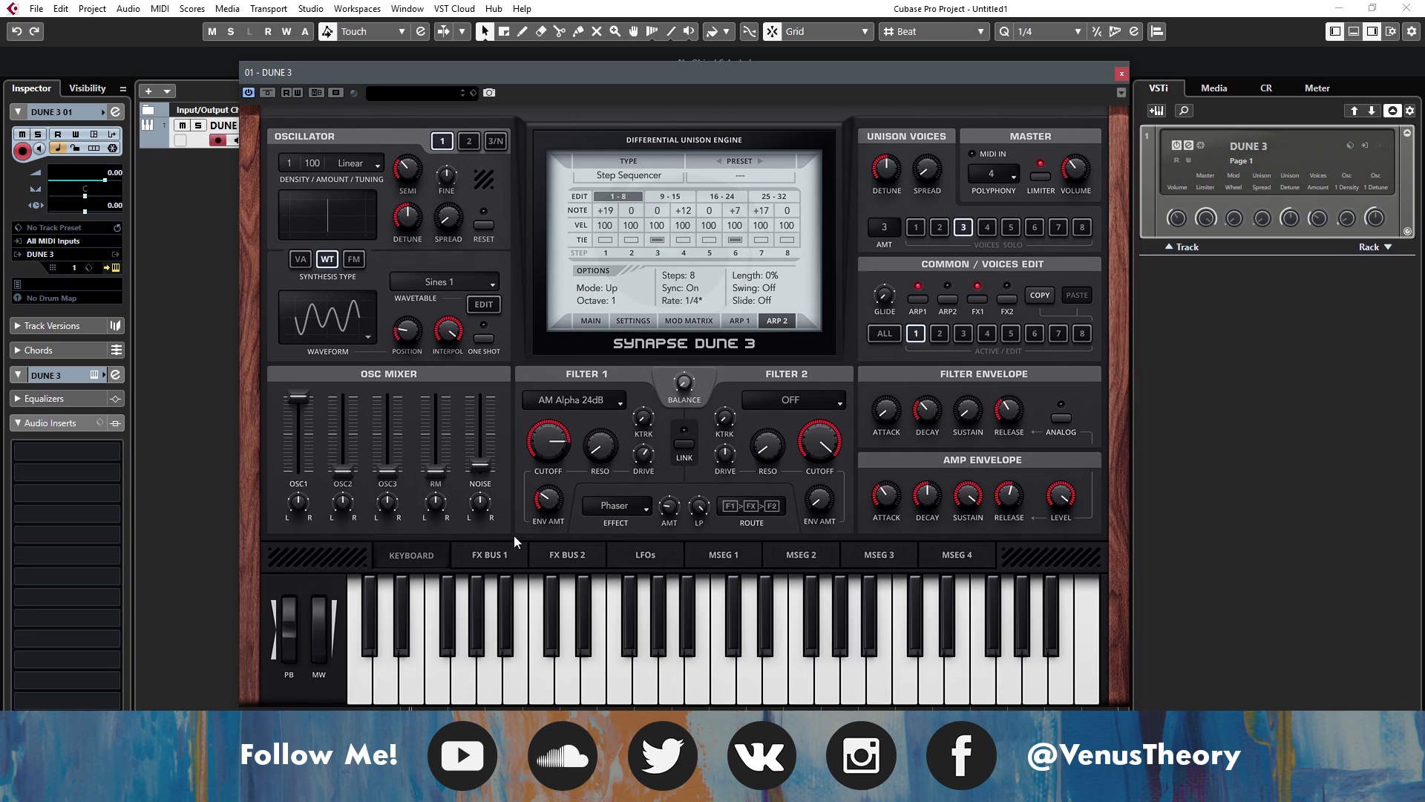
click(504, 557)
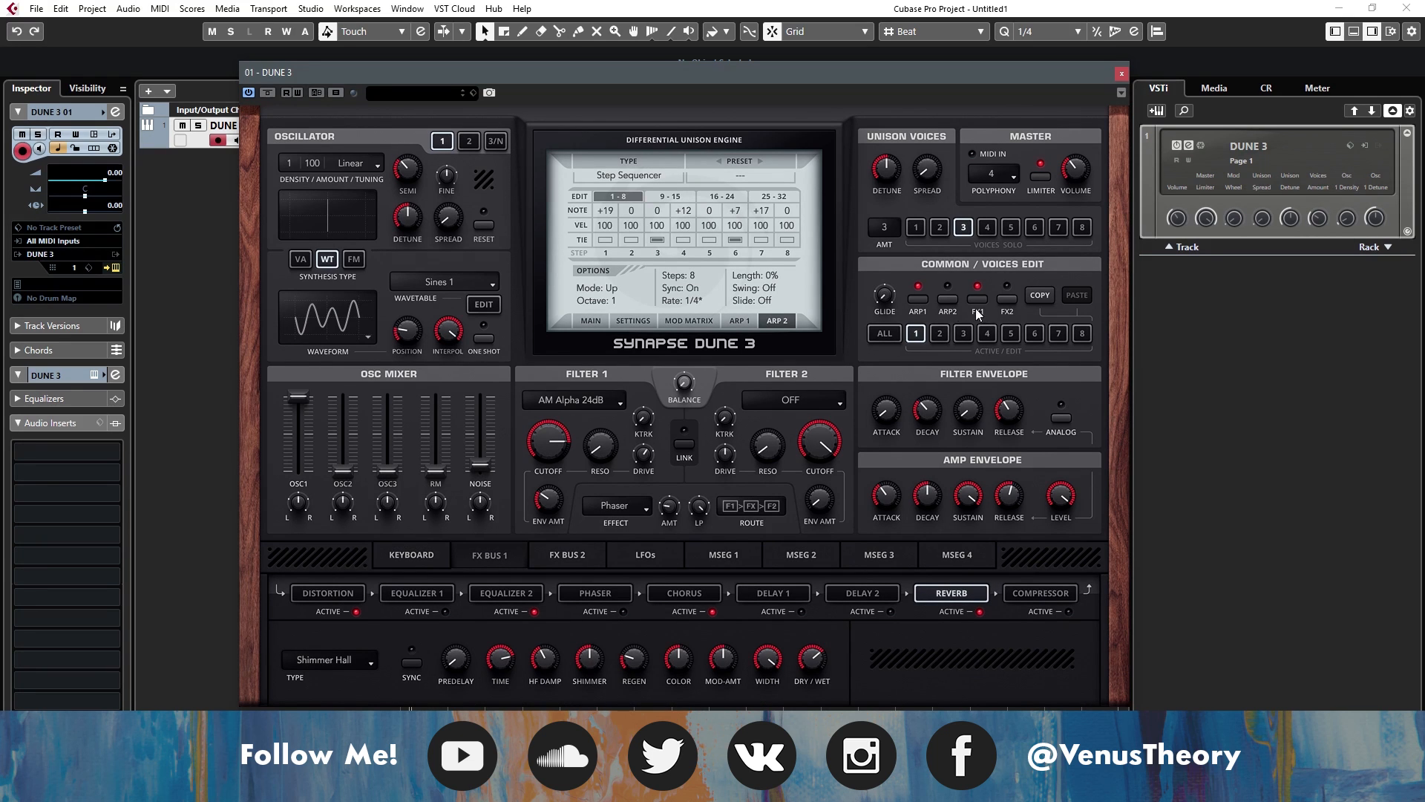
- Set the wavetable position of voice 2's second oscillator to 80% and return to editing all voices
click(891, 333)
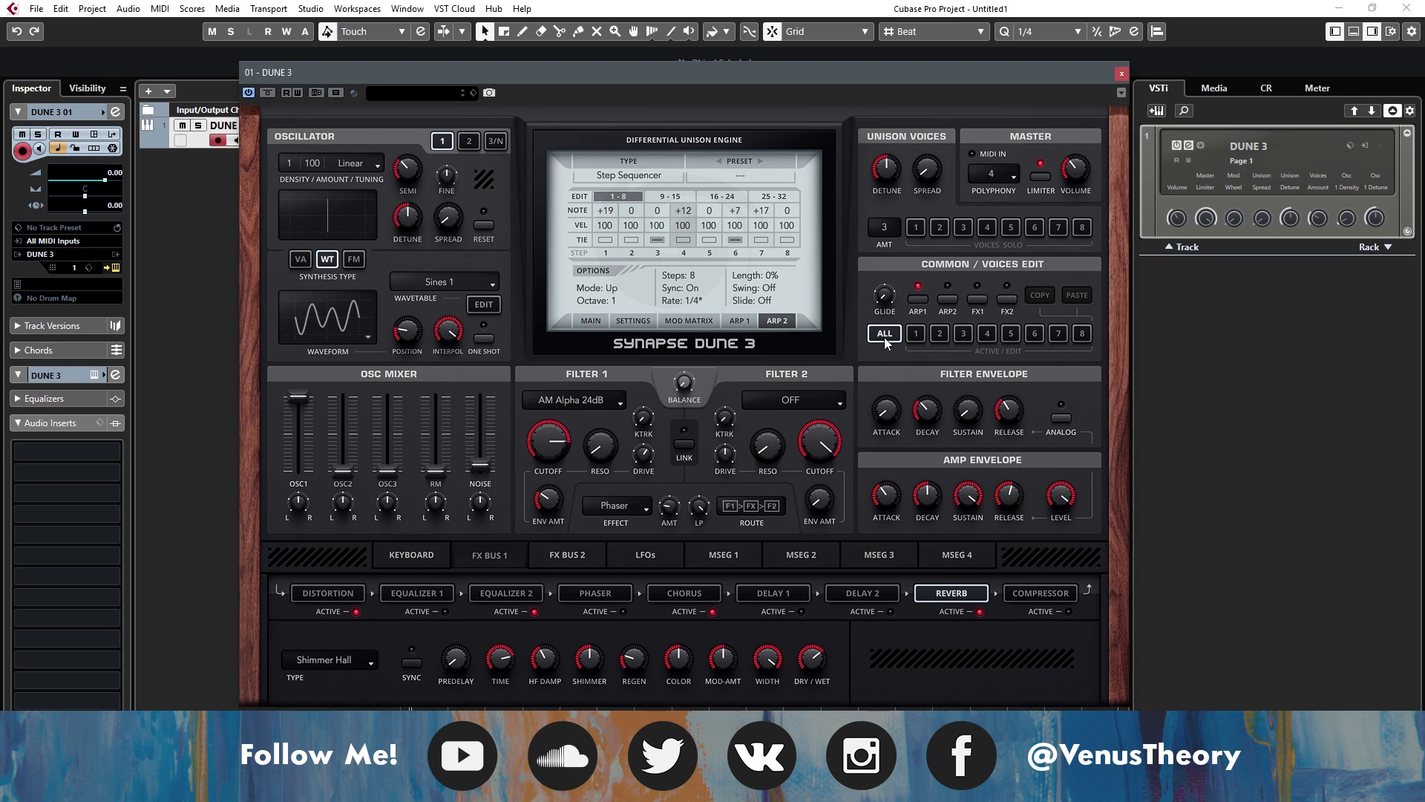
click(941, 334)
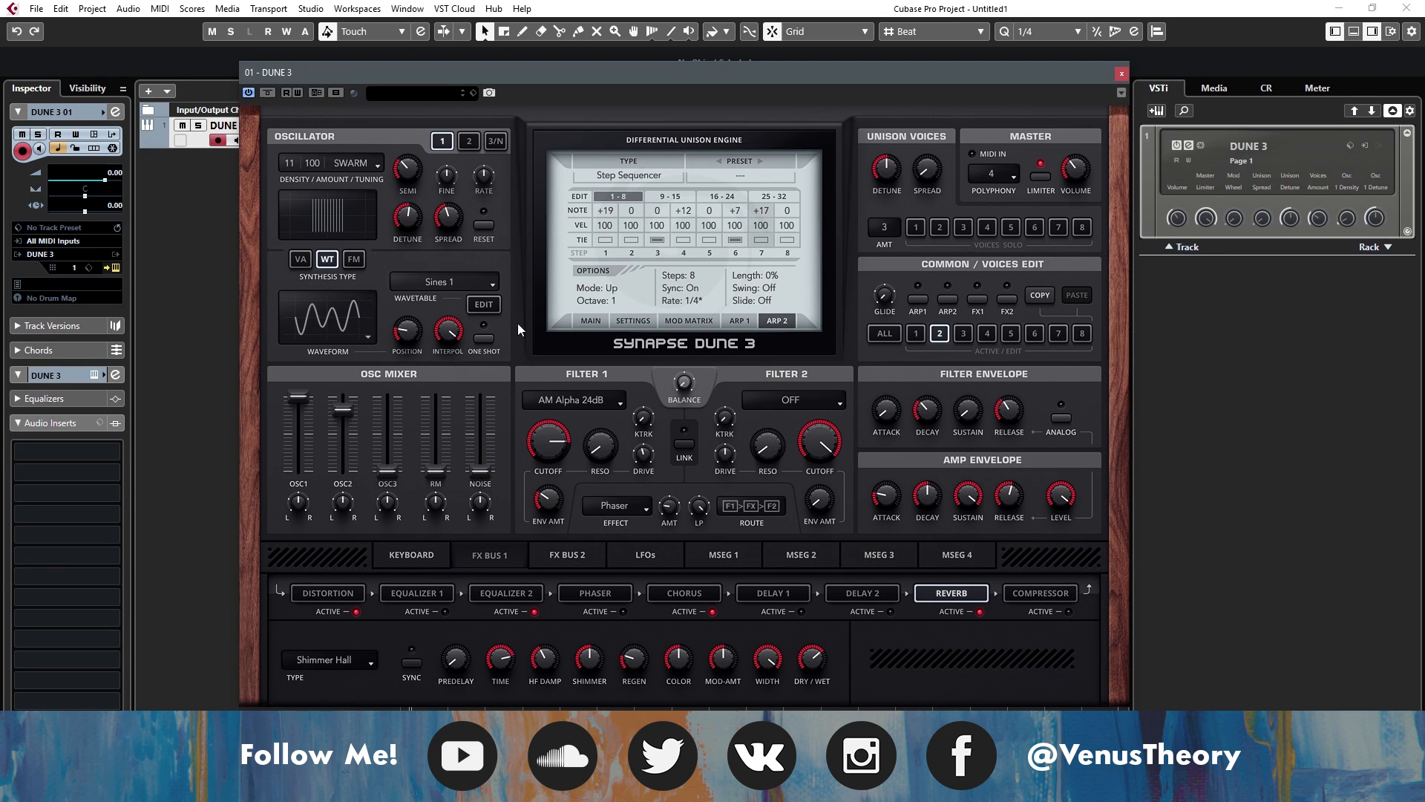
click(469, 141)
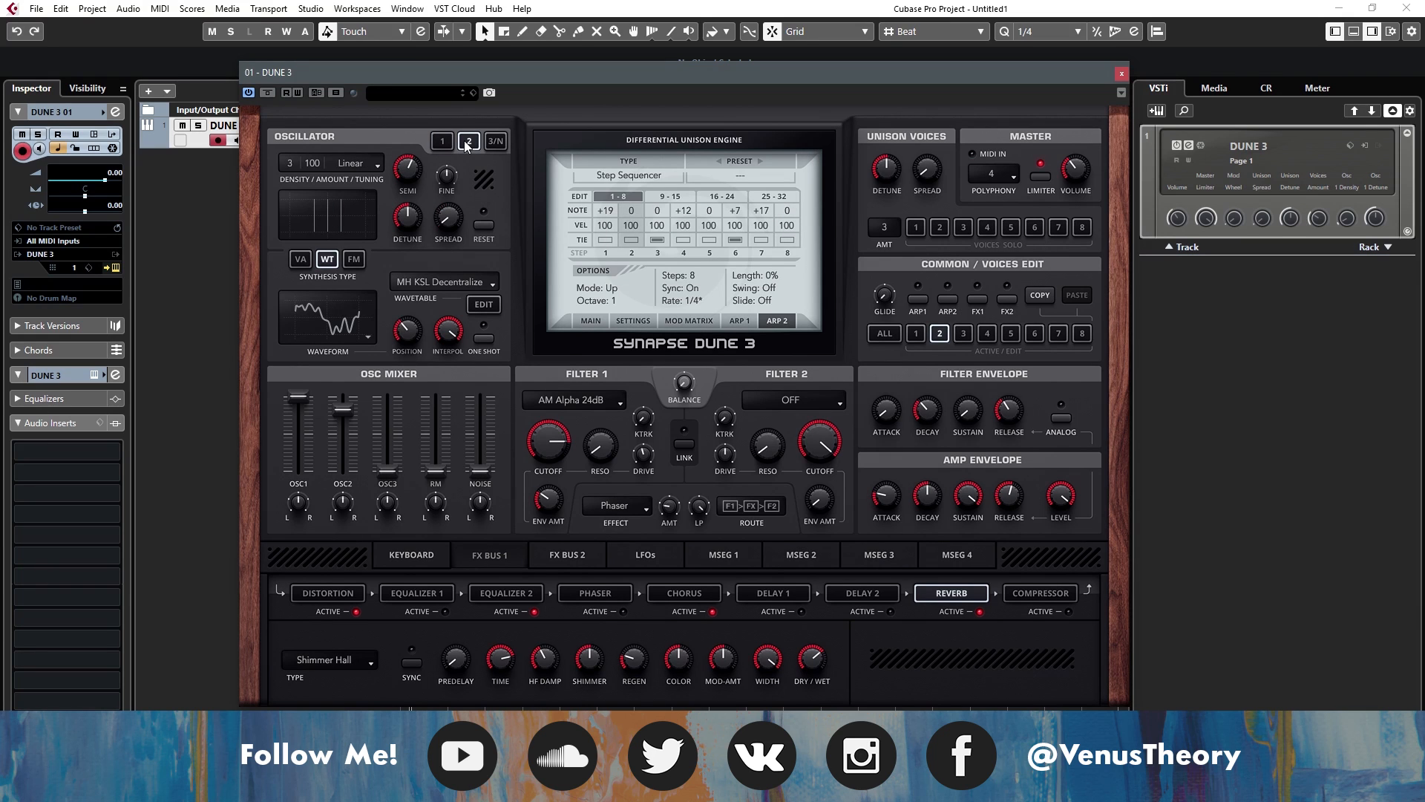
drag(418, 317, 416, 261)
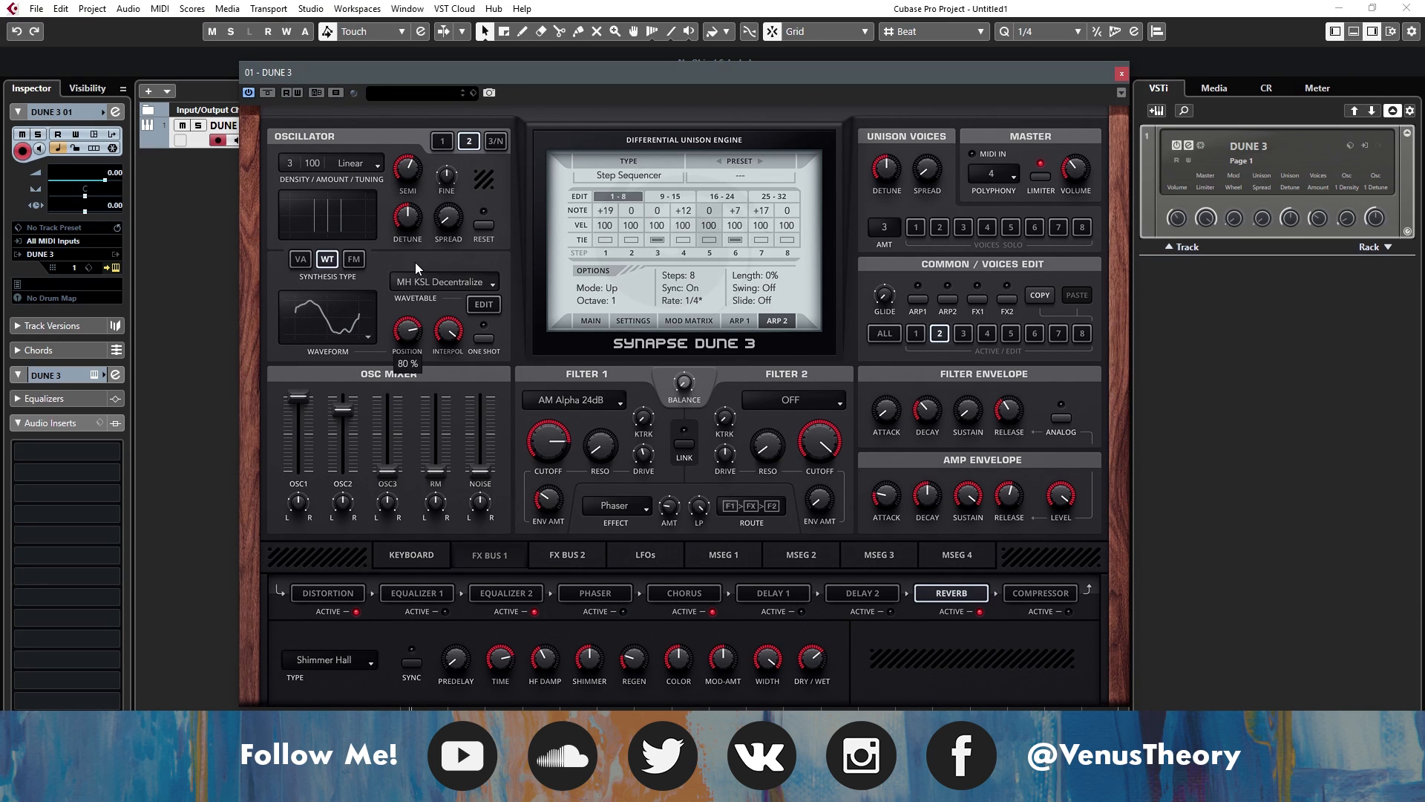
click(885, 333)
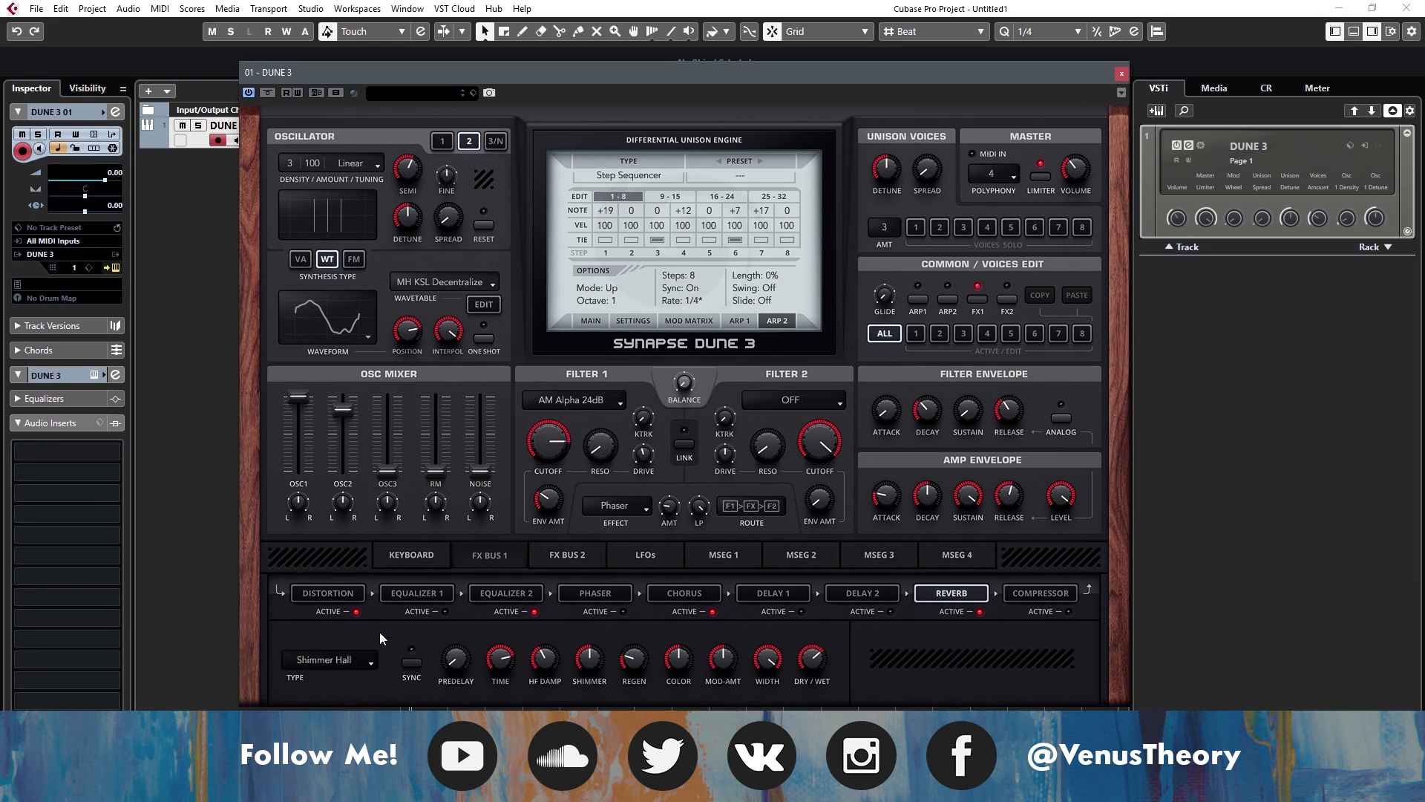
- Show the Fuzz distortion settings on FX Bus 1 and activate Equalizer 2
click(344, 598)
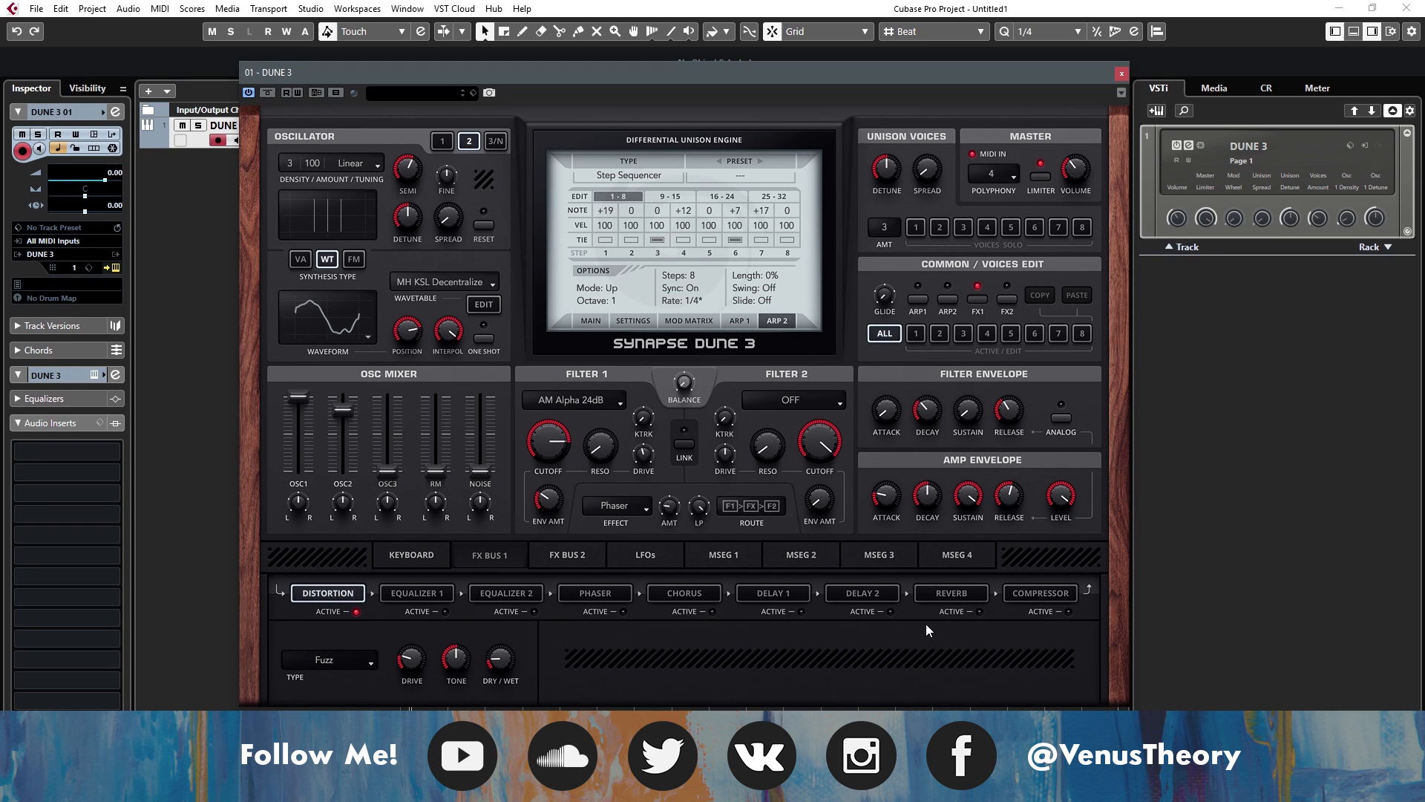
click(511, 598)
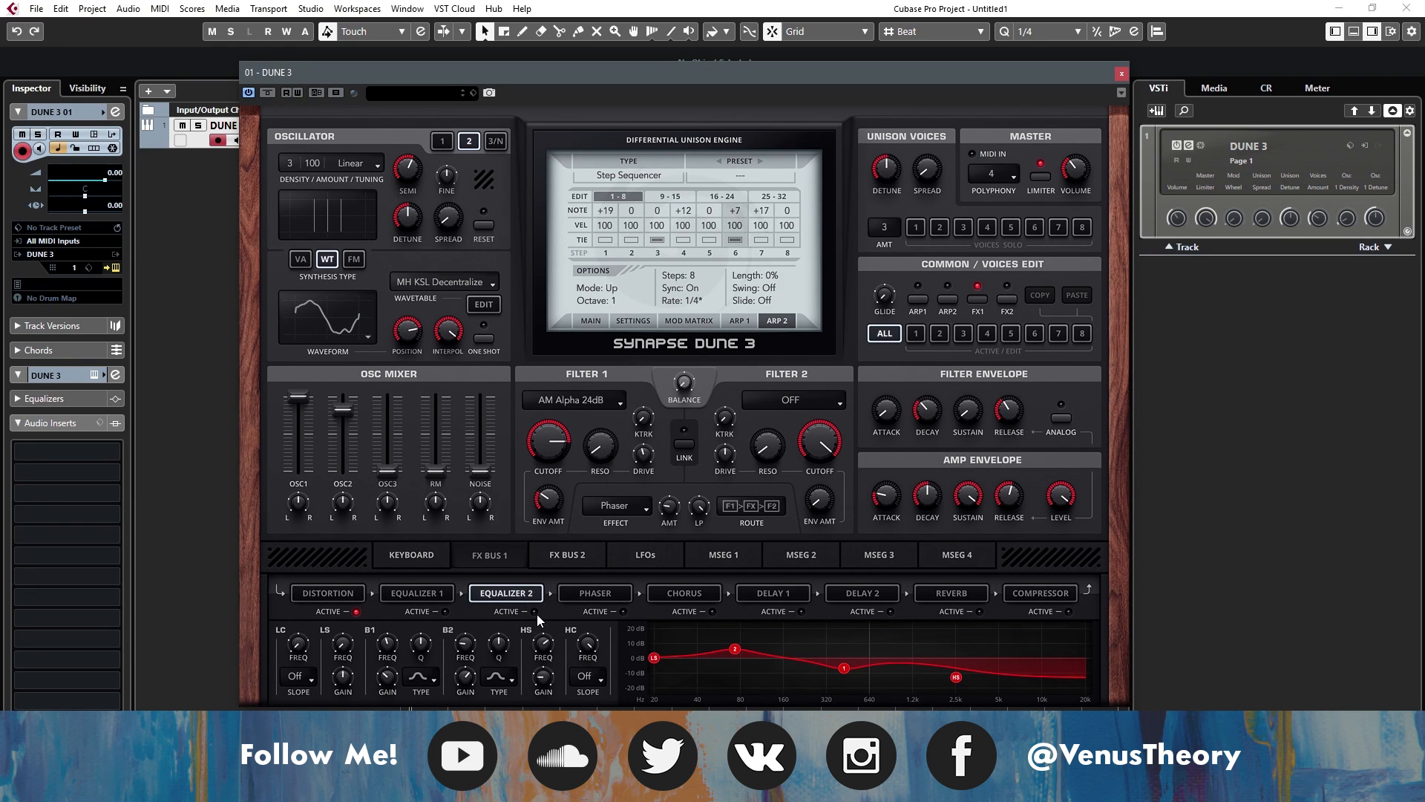
click(535, 611)
- Examine the Dimensional chorus settings and the Equalizer 2 curve on FX Bus 1
click(694, 598)
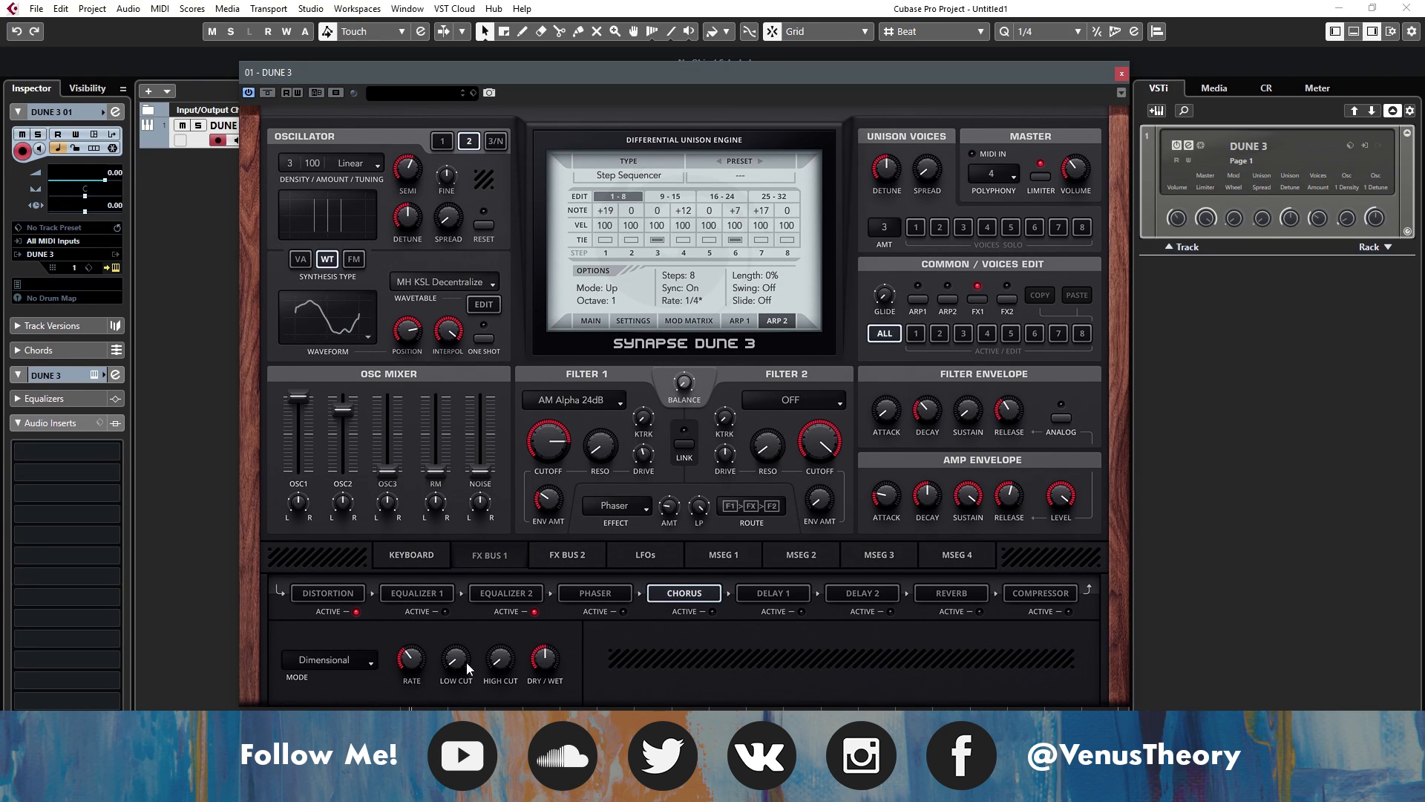
mouse_move(416, 663)
click(507, 594)
drag(734, 649, 735, 649)
- Show the FX Bus 1 reverb settings and look at the available reverb types
click(938, 598)
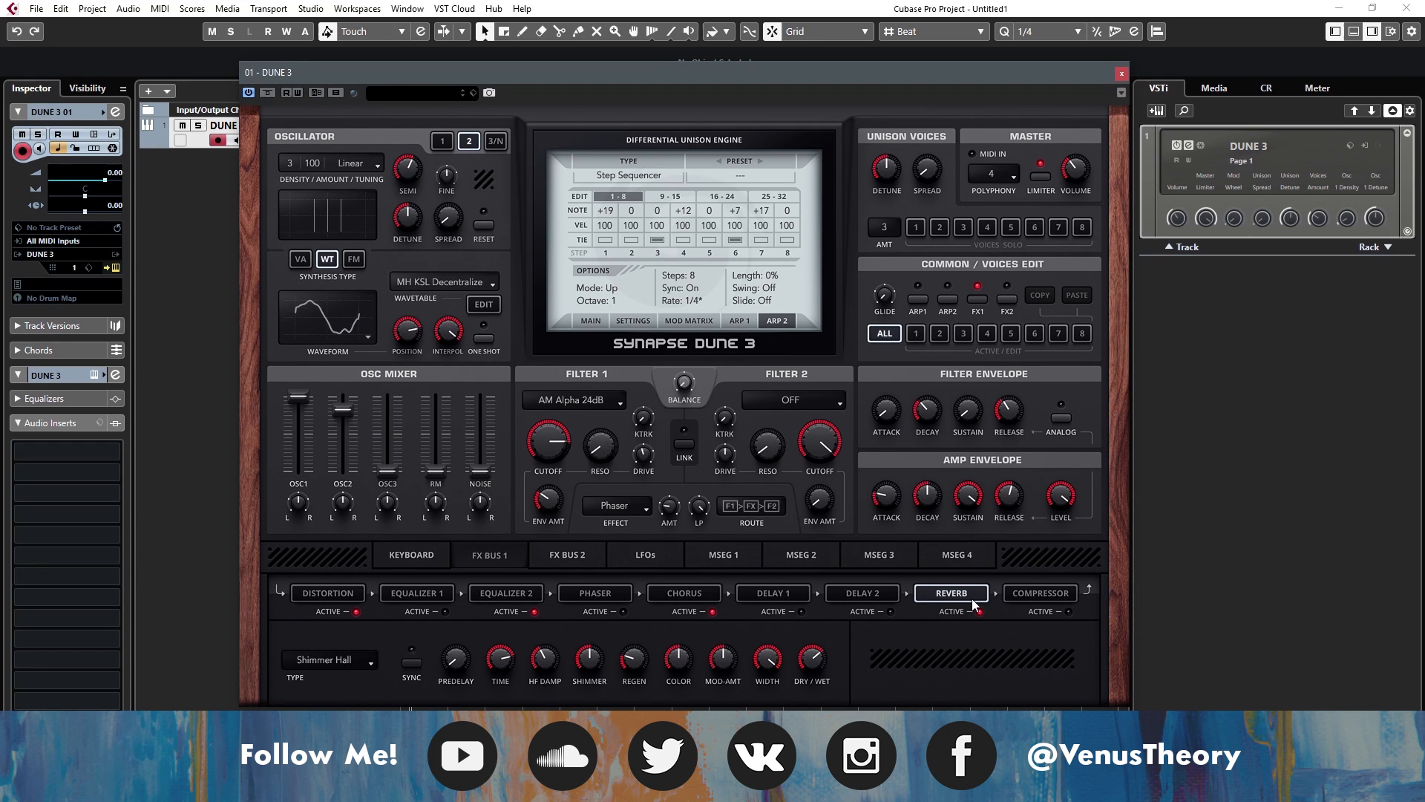
click(352, 662)
click(354, 628)
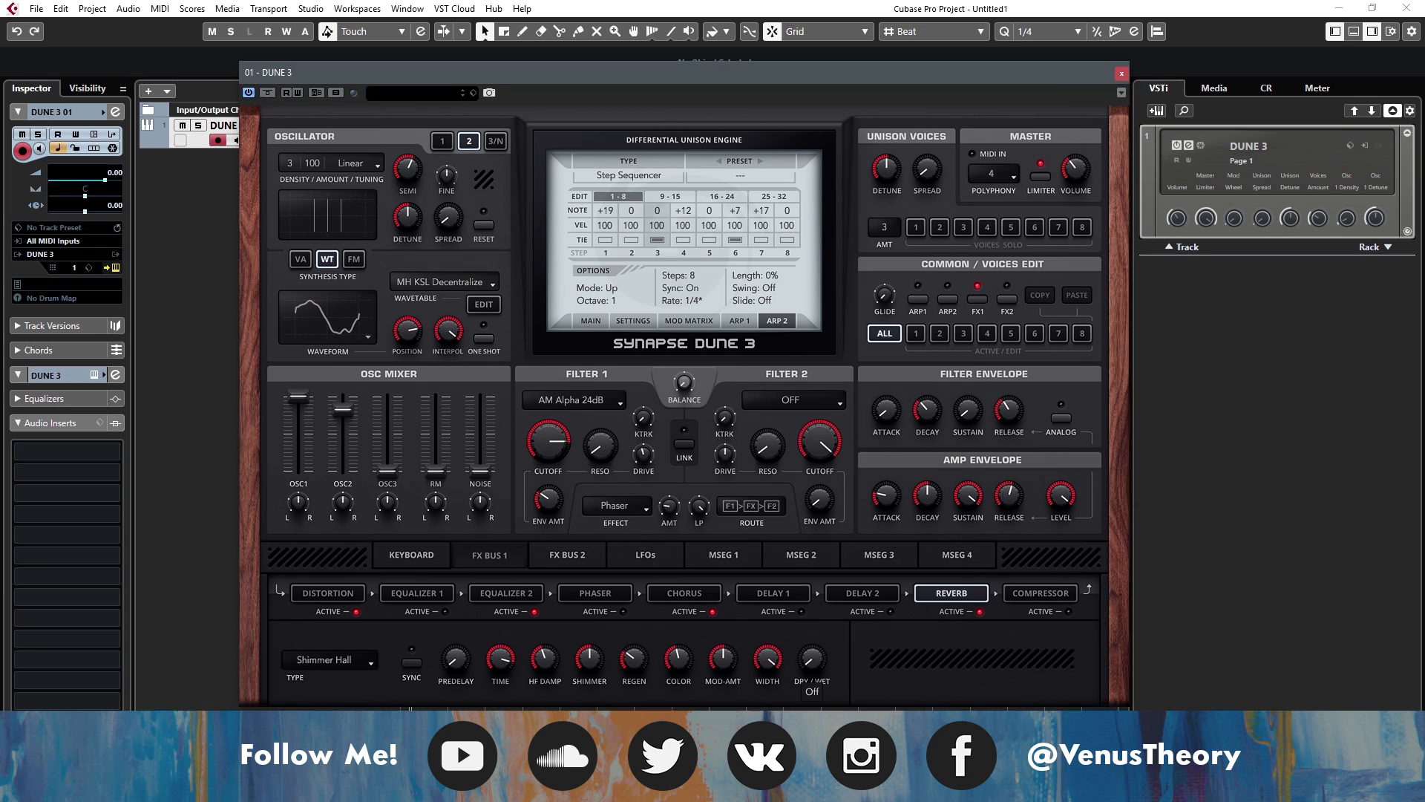
- Raise the Shimmer Hall reverb's dry/wet mix to about 31% and sweep Filter 1's cutoff down and partway back up
mouse_move(812, 691)
mouse_down()
mouse_move(816, 647)
mouse_move(819, 688)
mouse_up()
drag(558, 448, 582, 487)
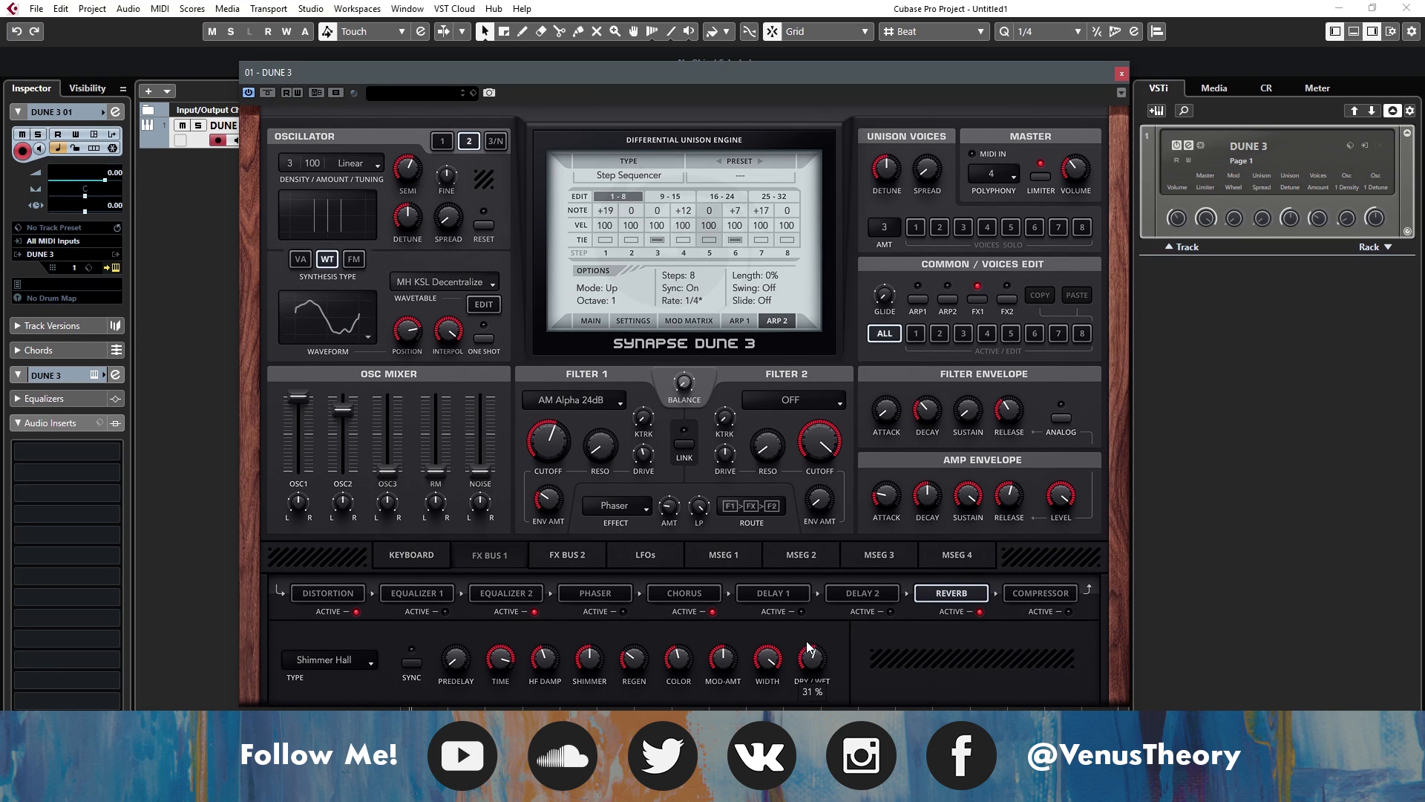
drag(540, 456, 542, 431)
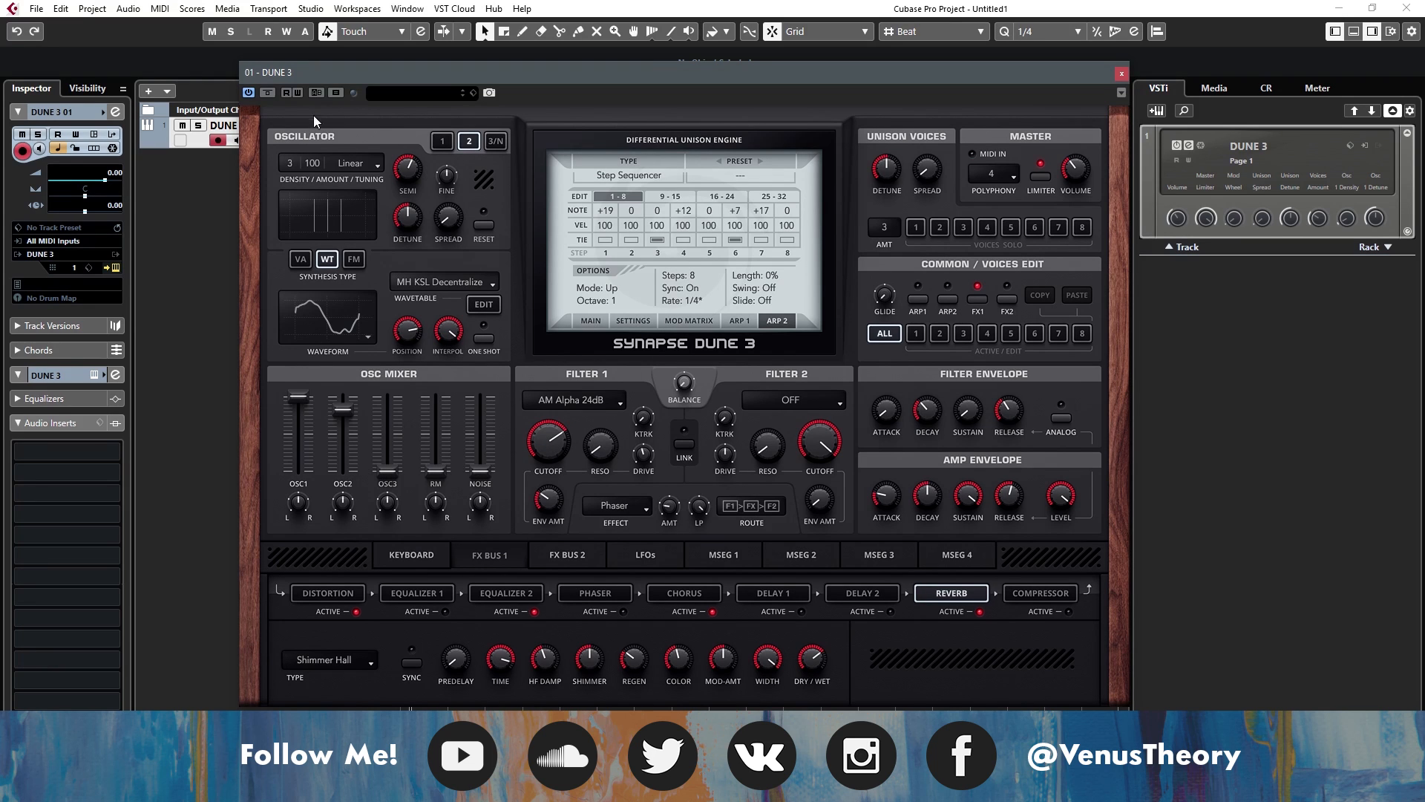
- Switch the DUNE 3 instrument off and back on
click(253, 92)
click(253, 92)
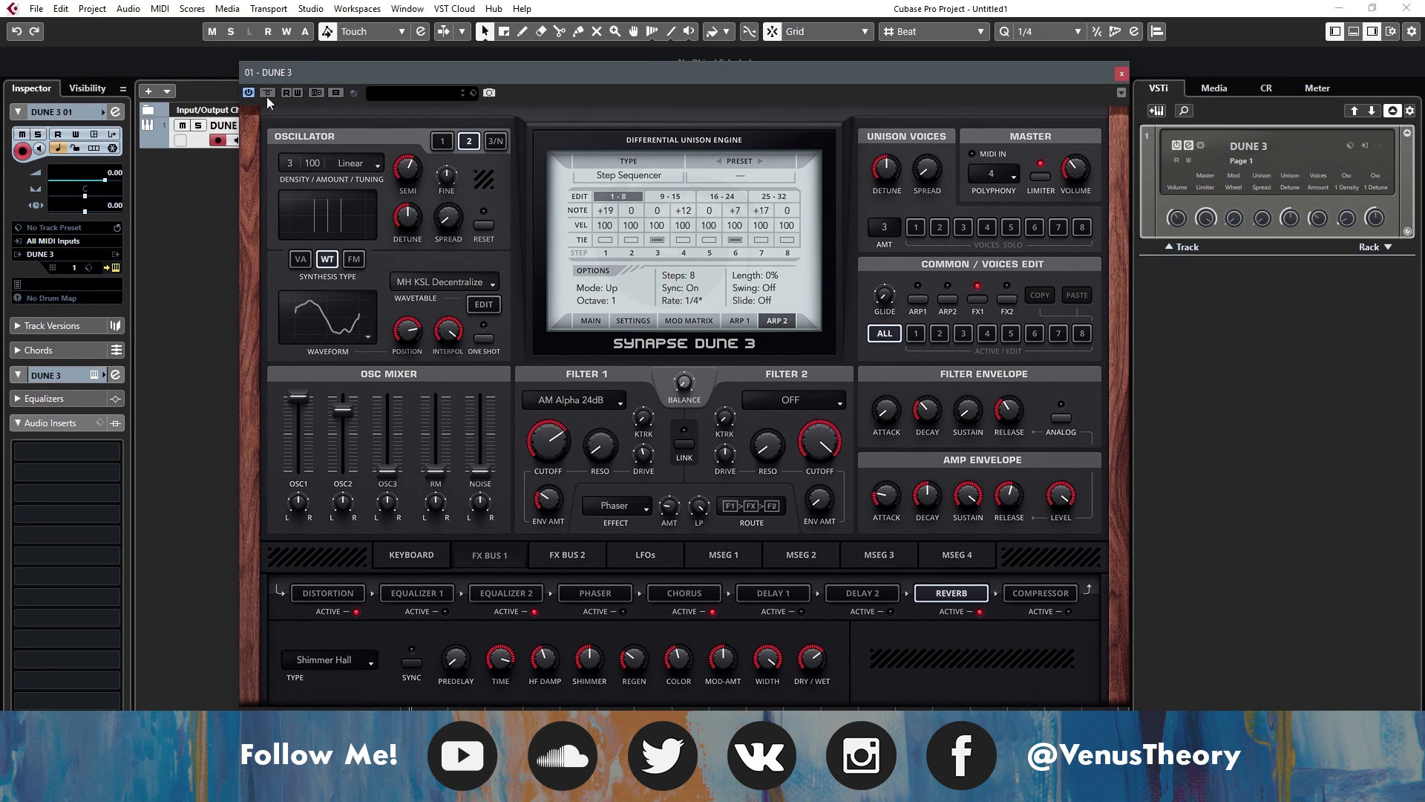
- Show the main patch page and look at the DUNE 2 Factory soundbank categories without loading a patch
click(600, 315)
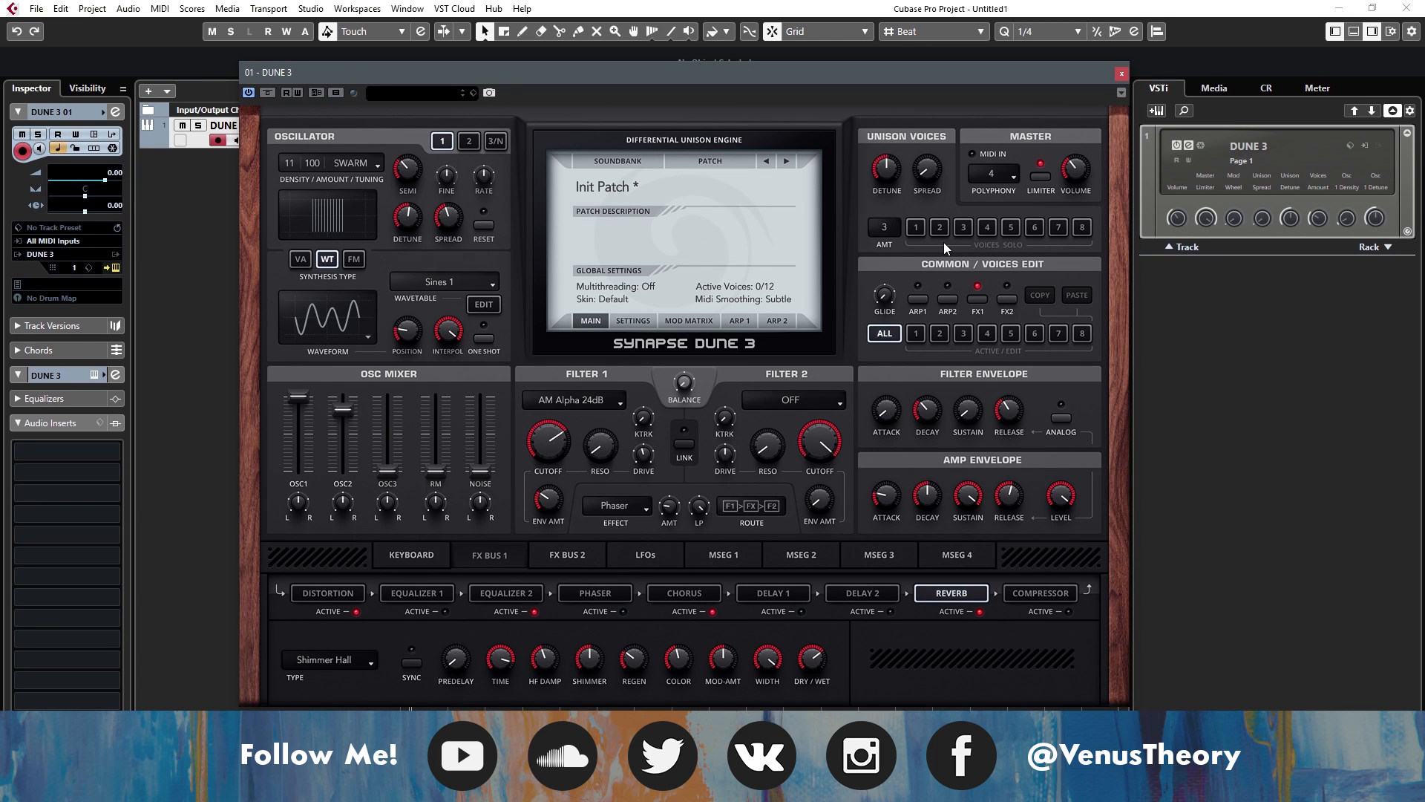
click(643, 163)
mouse_move(648, 186)
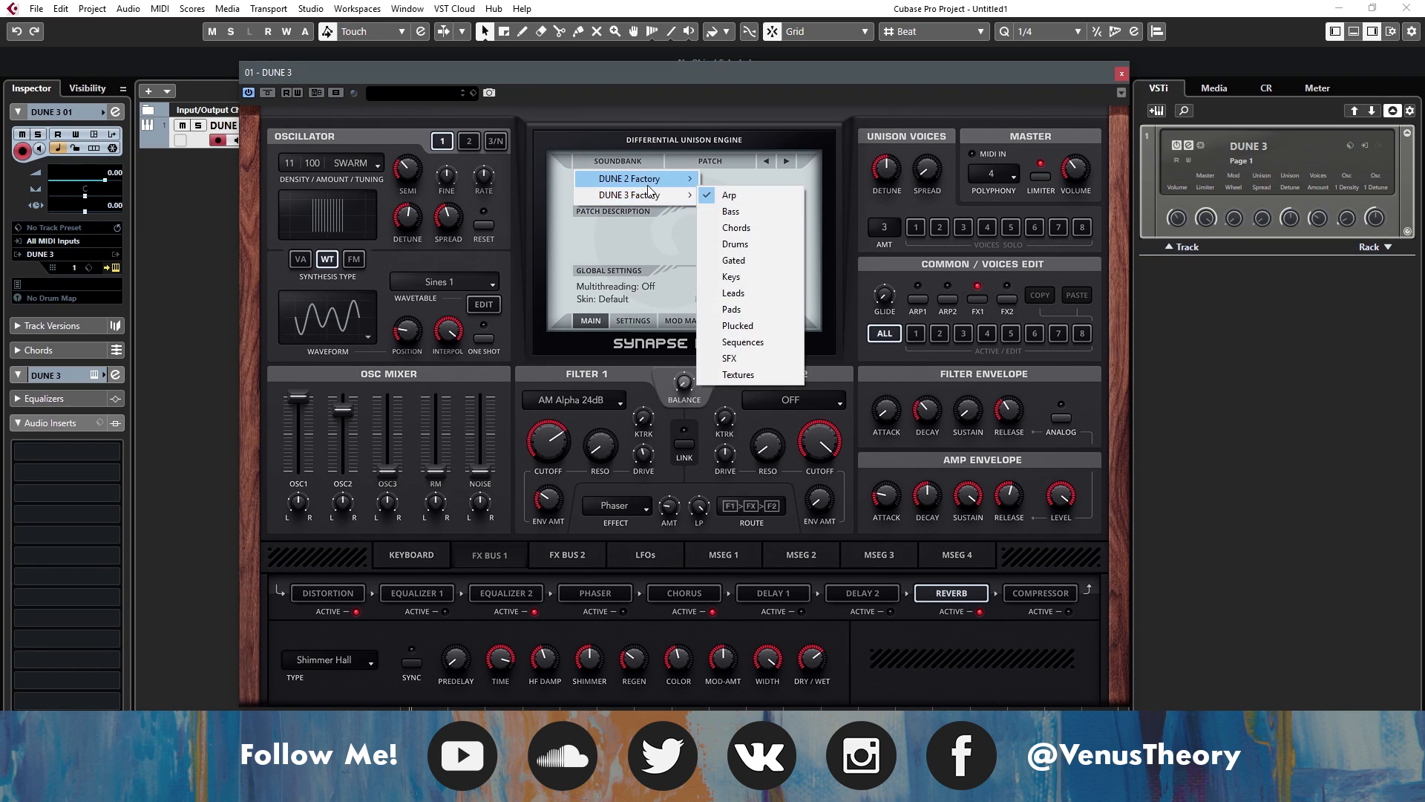
click(804, 100)
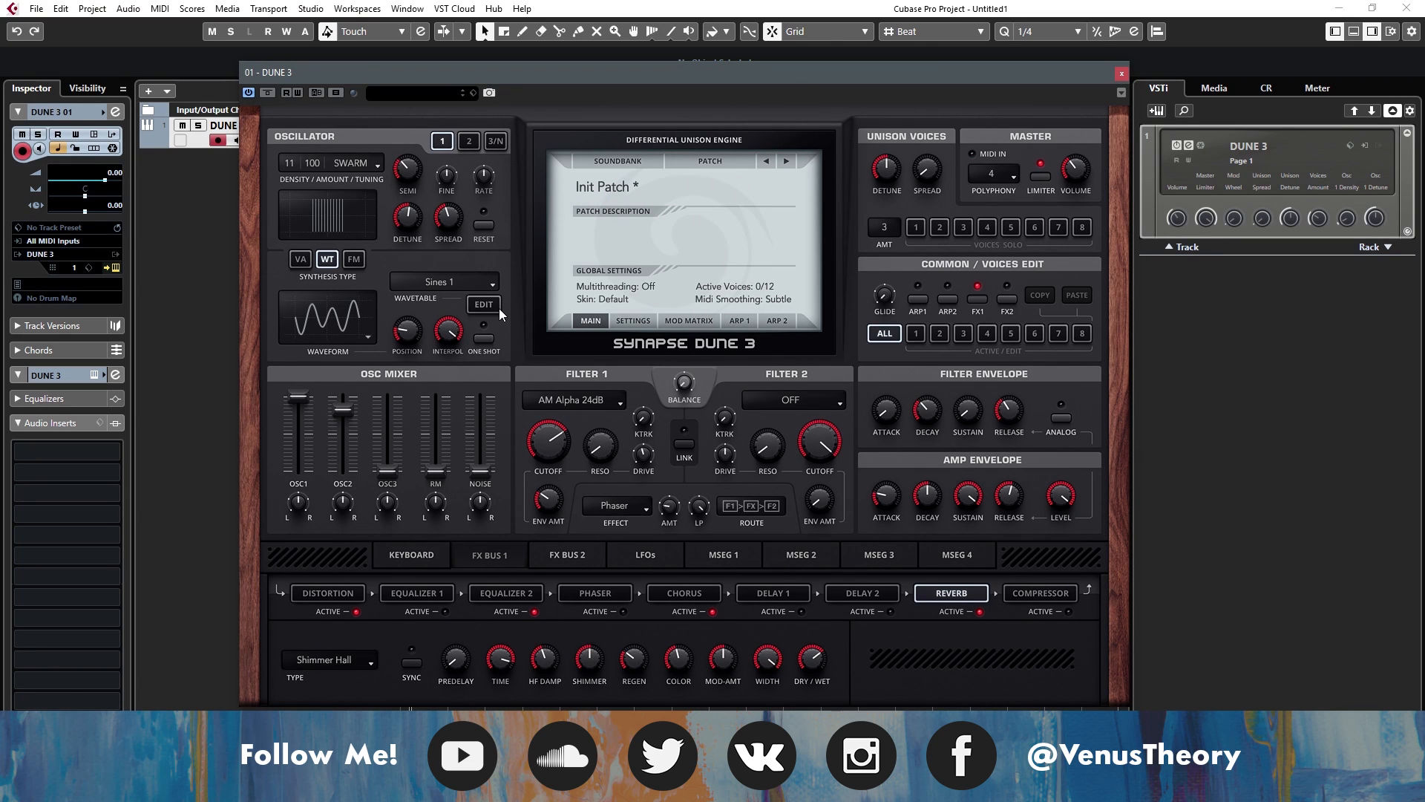